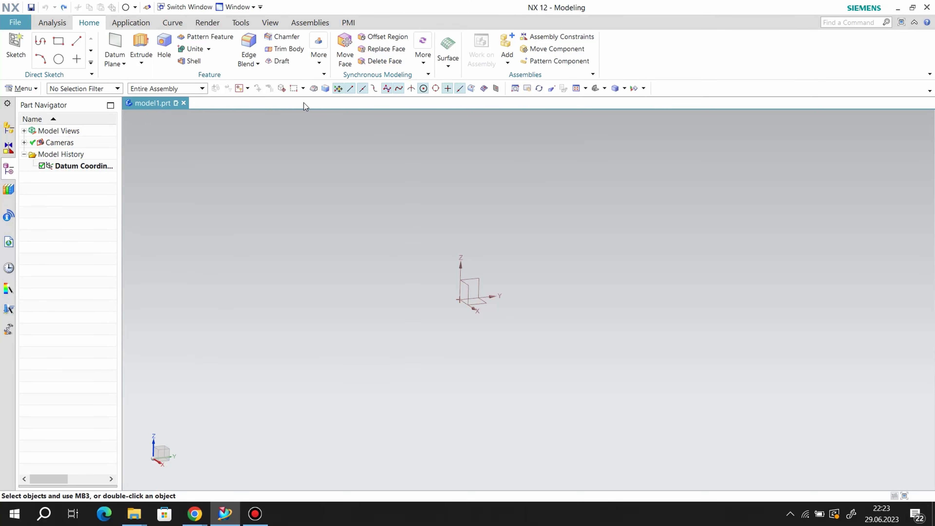
Create a sketch on the YZ datum plane with the inferred vertical Z orientation.
left_click(477, 286)
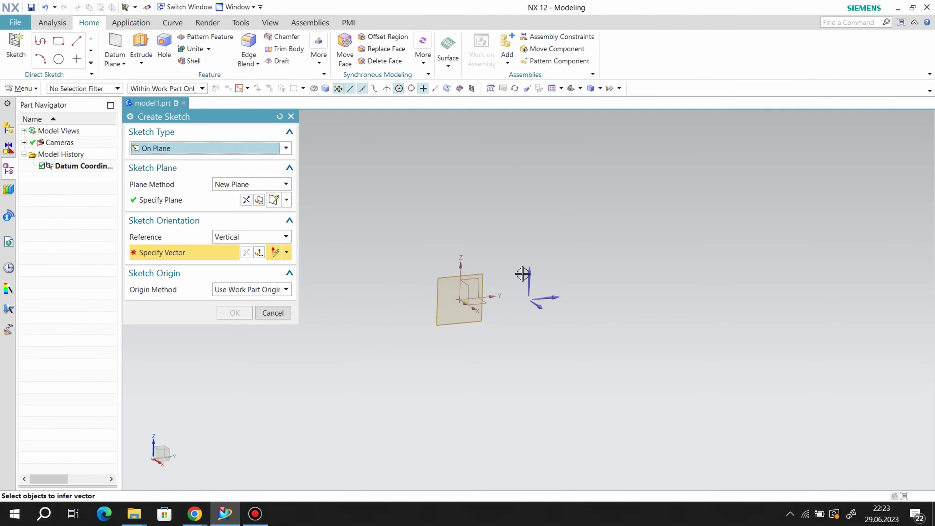
left_click(524, 278)
left_click(239, 316)
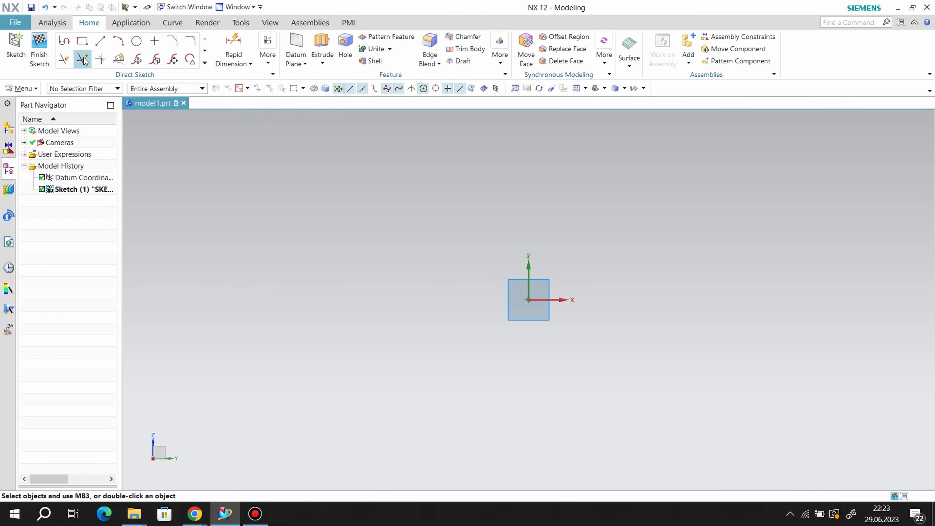
left_click(83, 41)
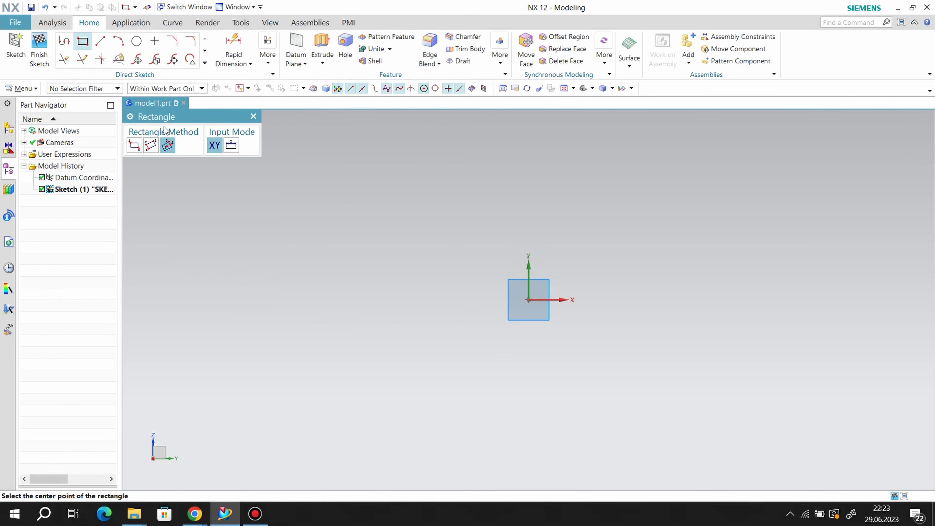
Draw a 56 × 38.8 rectangle centred on the origin and two circles stacked on its right edge.
left_click(529, 299)
left_click(590, 256)
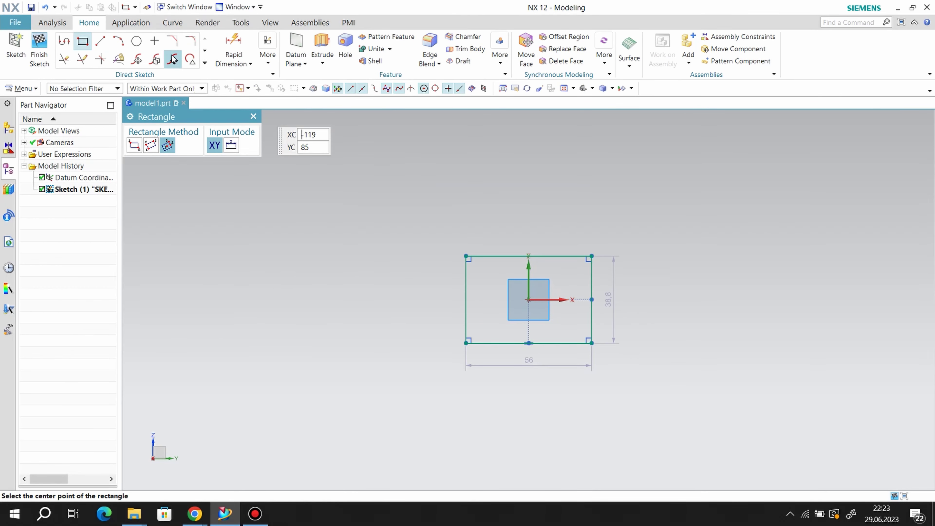
left_click(137, 41)
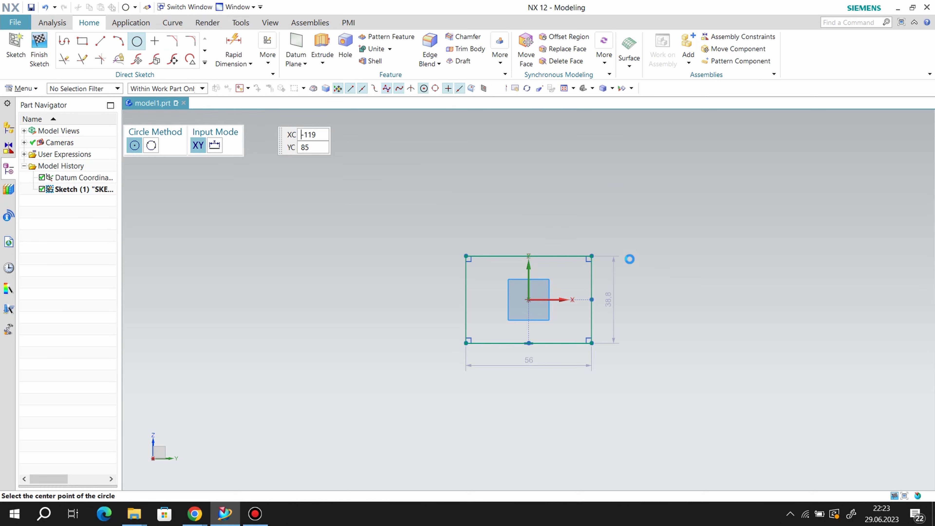
left_click(592, 276)
left_click(592, 257)
left_click(591, 323)
left_click(592, 343)
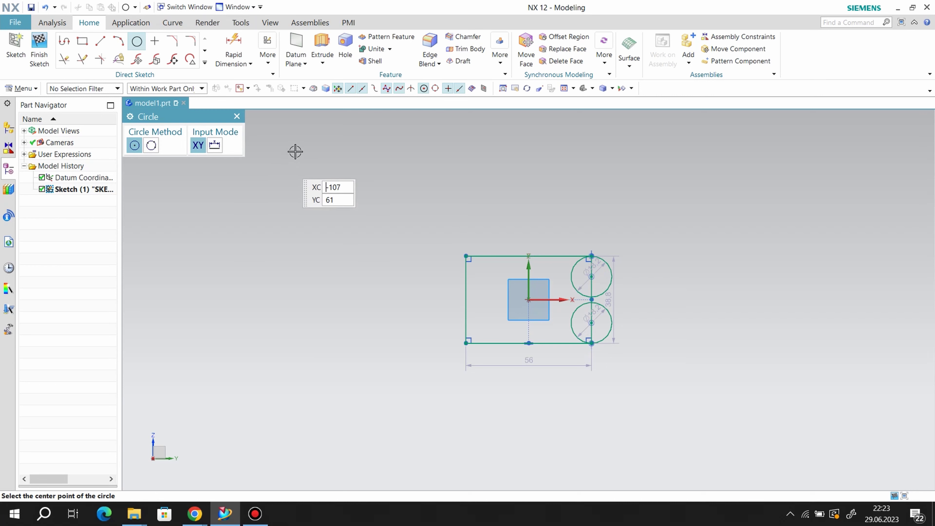
left_click(102, 43)
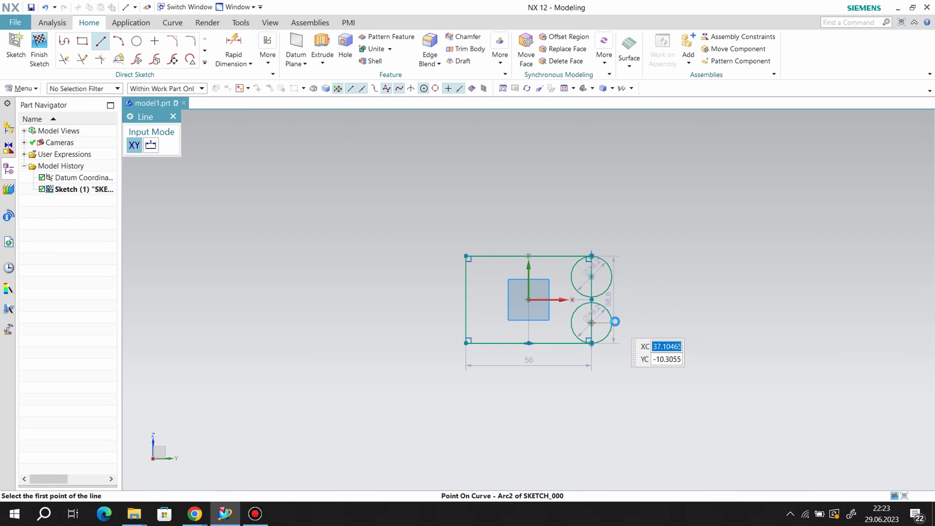
Draw a vertical line joining the two circles' right sides.
left_click(612, 323)
left_click(612, 275)
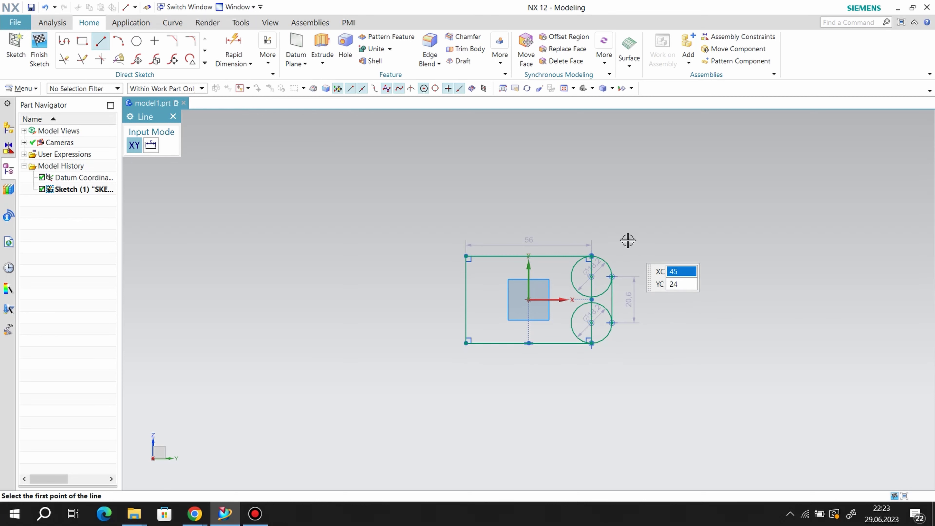
right_click(618, 221)
left_click(640, 246)
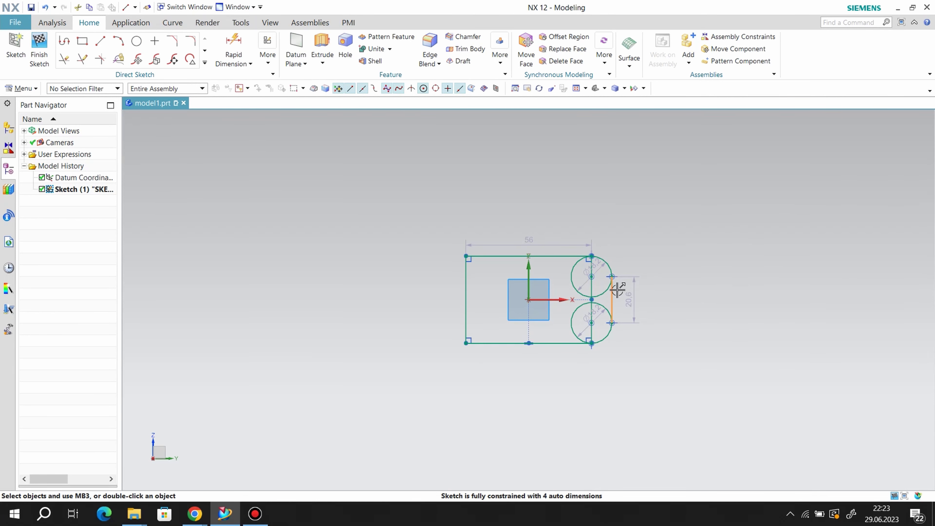
right_click(618, 289)
left_click(652, 188)
Draw a second vertical line joining the two circles' left sides.
left_click(228, 41)
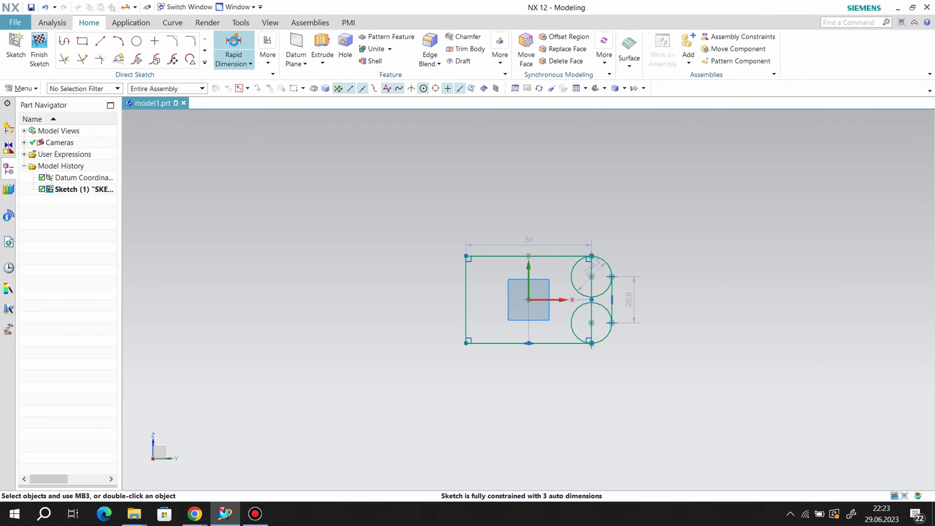
left_click(221, 51)
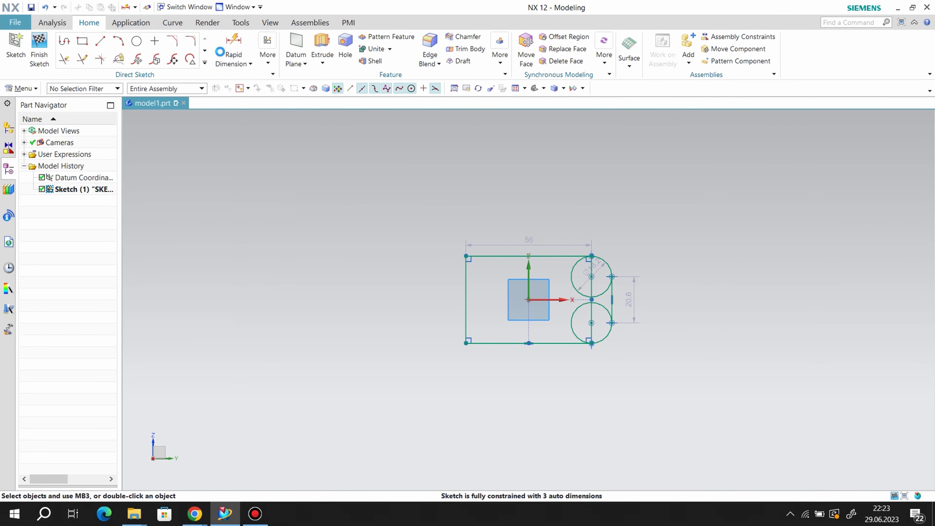
left_click(100, 40)
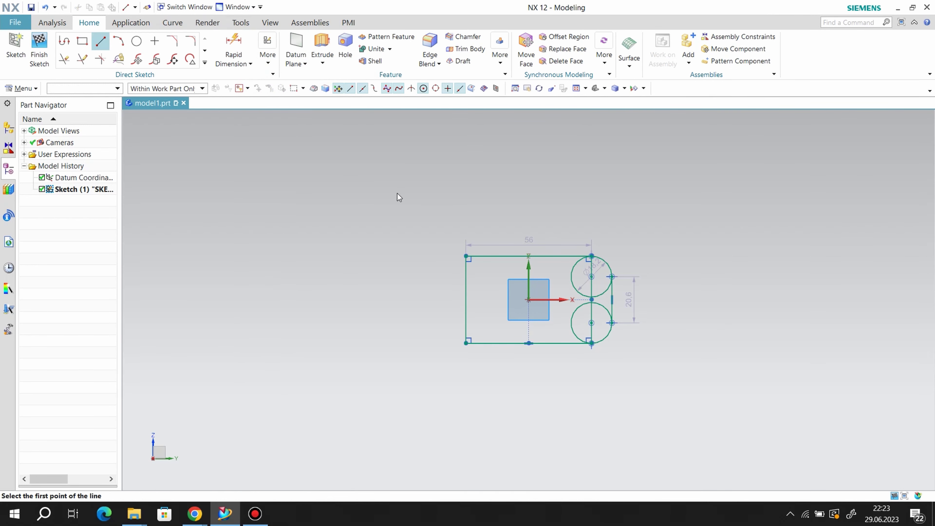
left_click(571, 323)
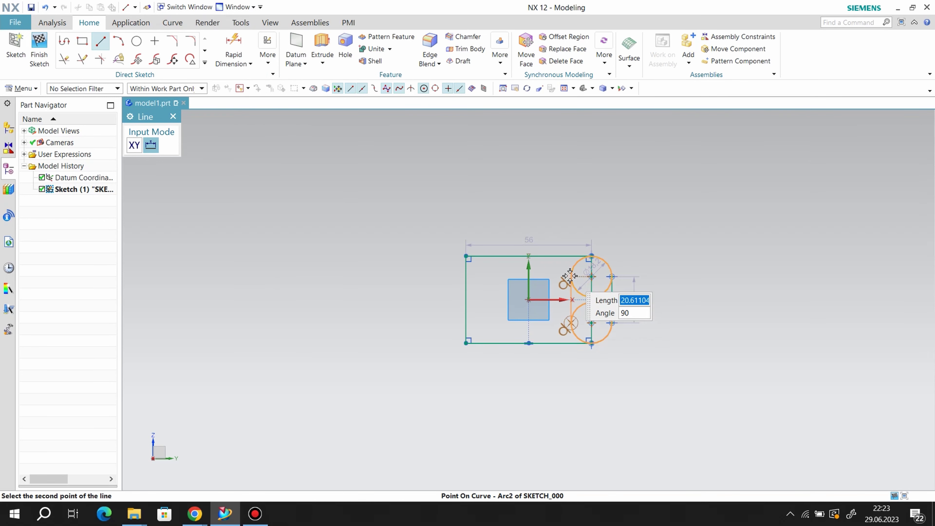
left_click(571, 276)
left_click(234, 50)
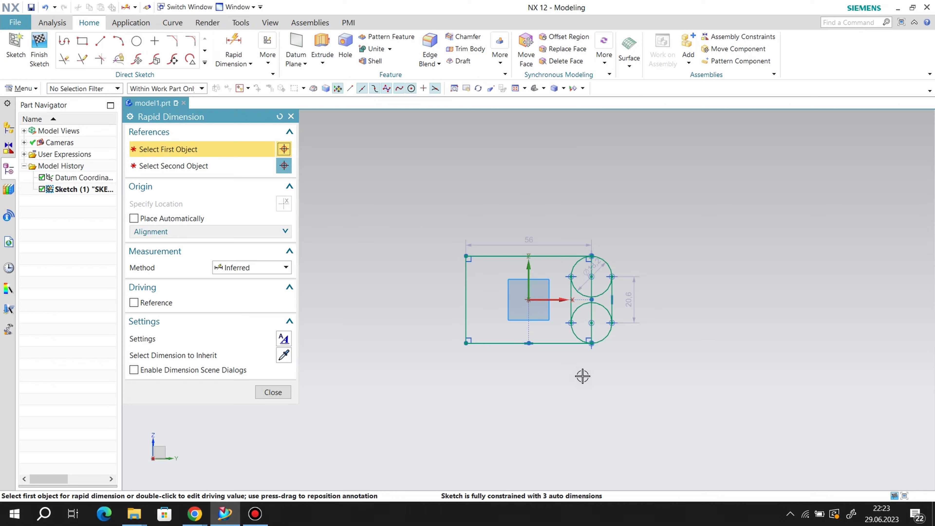
Dimension the right line at 20.6 and set the spacing between the vertical lines (p8) to 40.
left_click(611, 305)
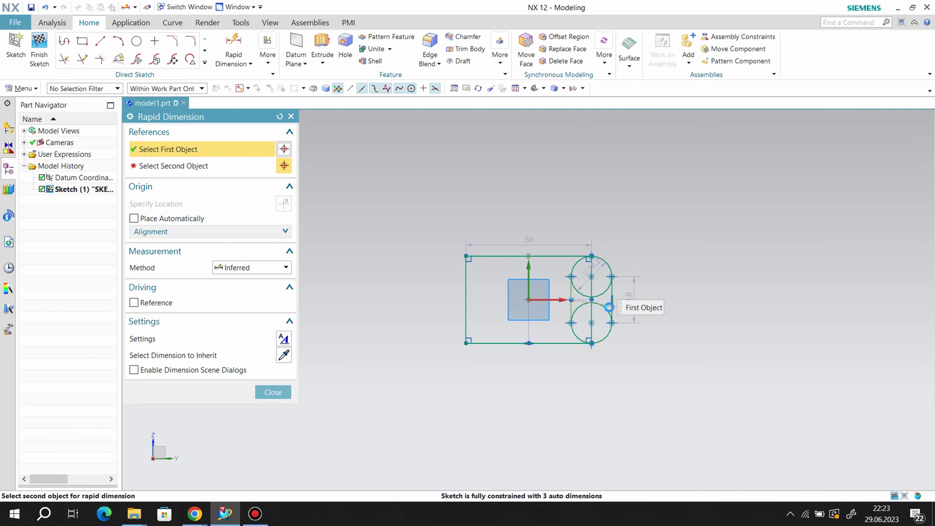
left_click(611, 323)
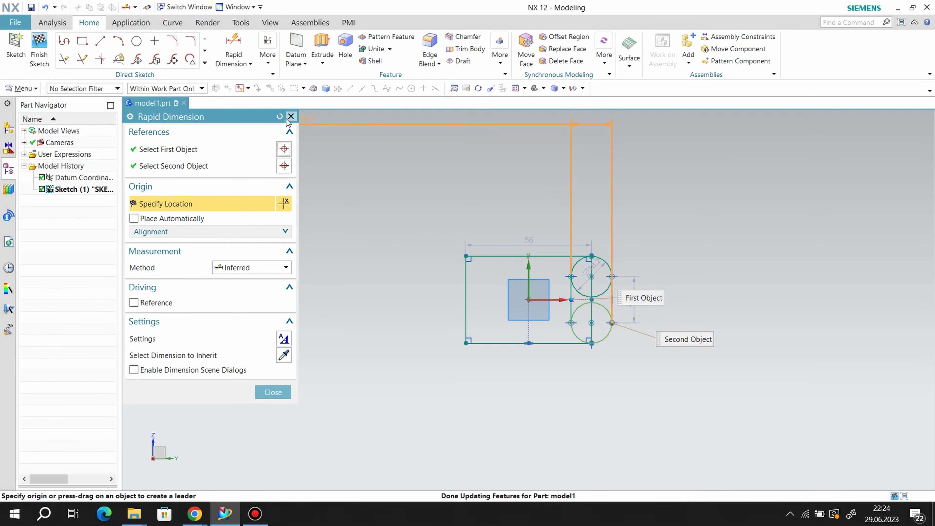
left_click(233, 49)
left_click(575, 303)
left_click(612, 300)
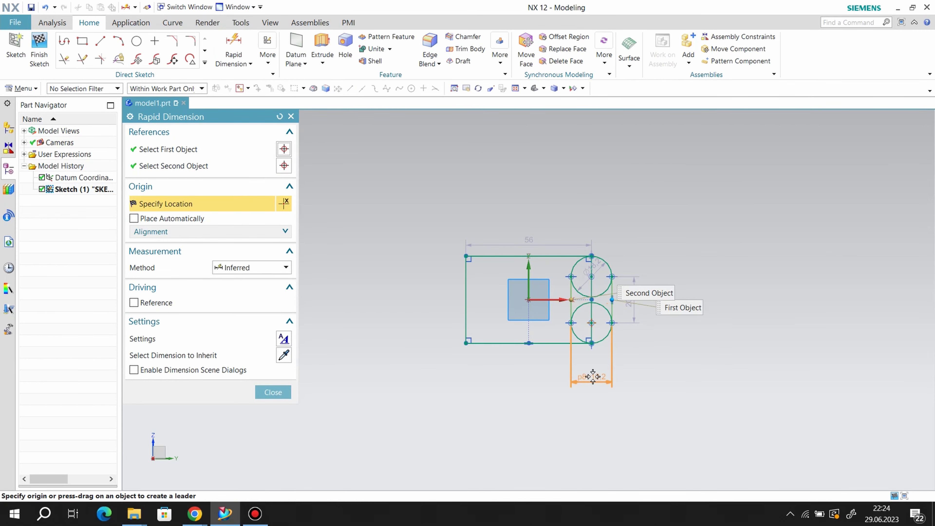
left_click(688, 404)
type("40")
key("Return")
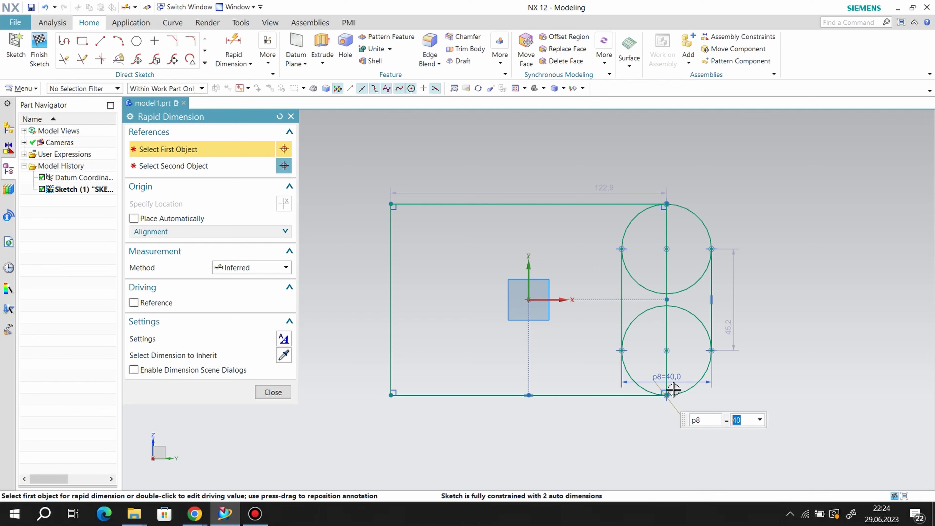
Add an origin-to-line distance dimension and a 60 rectangle height dimension.
left_click(622, 350)
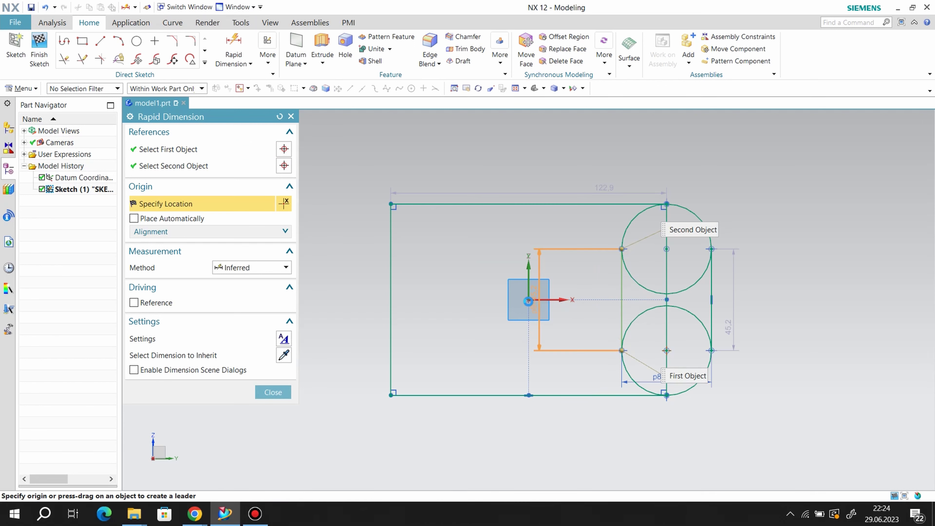
left_click(528, 300)
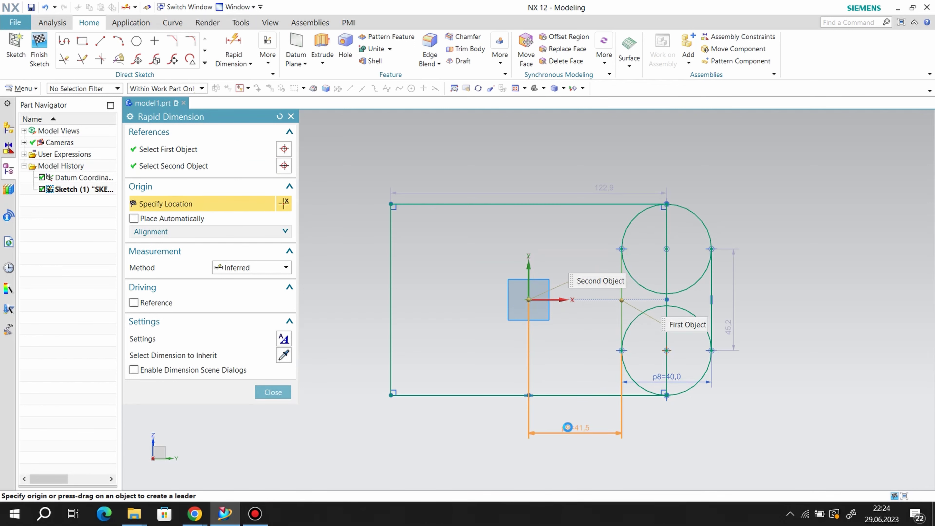
left_click(567, 428)
type("204")
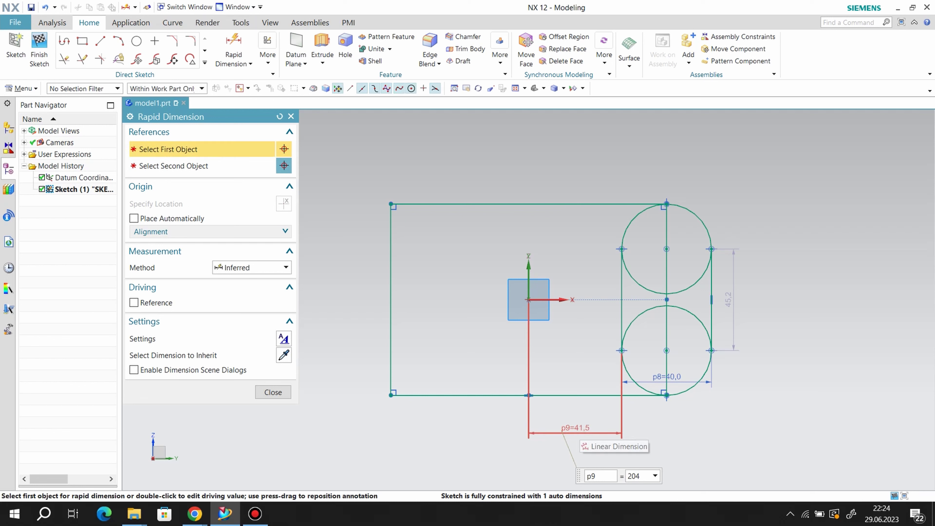
left_click(586, 203)
left_click(587, 395)
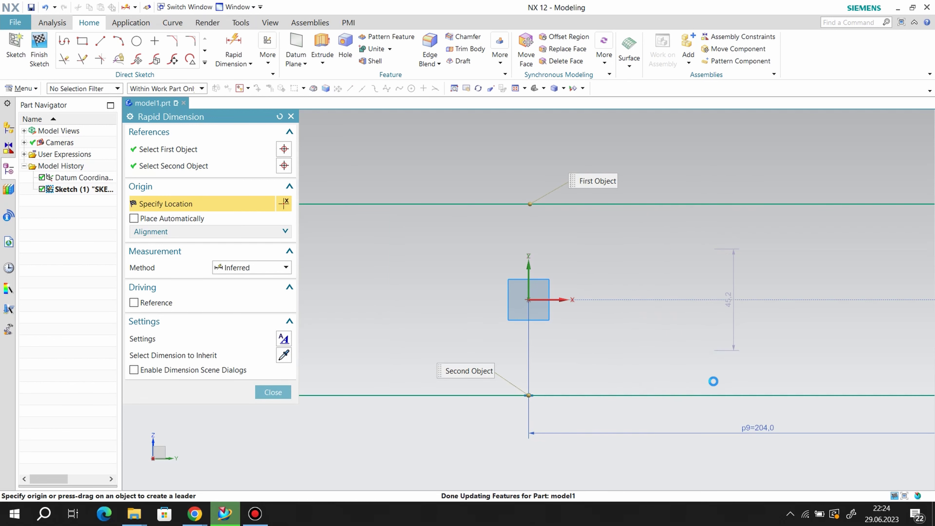
left_click(712, 381)
type("60")
key("Return")
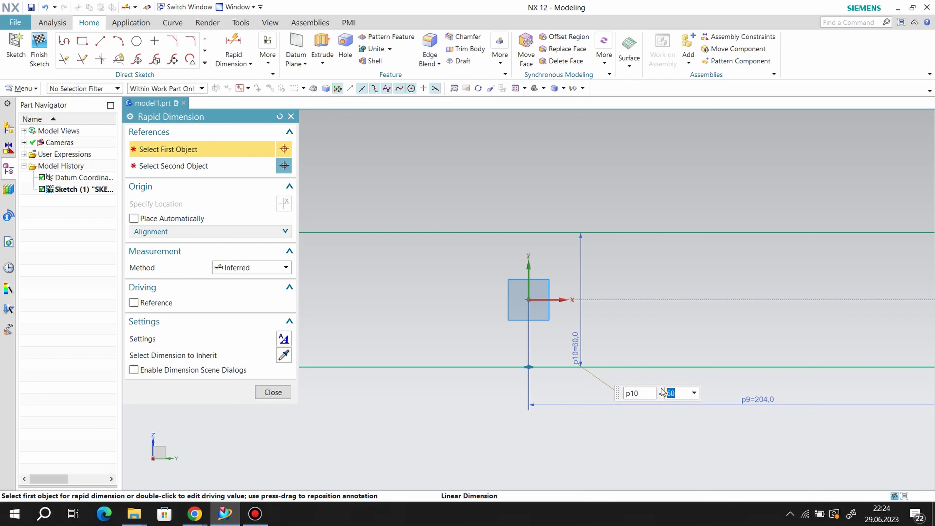
Change the origin-to-line dimension p9 to 40.
scroll(663, 392, "down", 2)
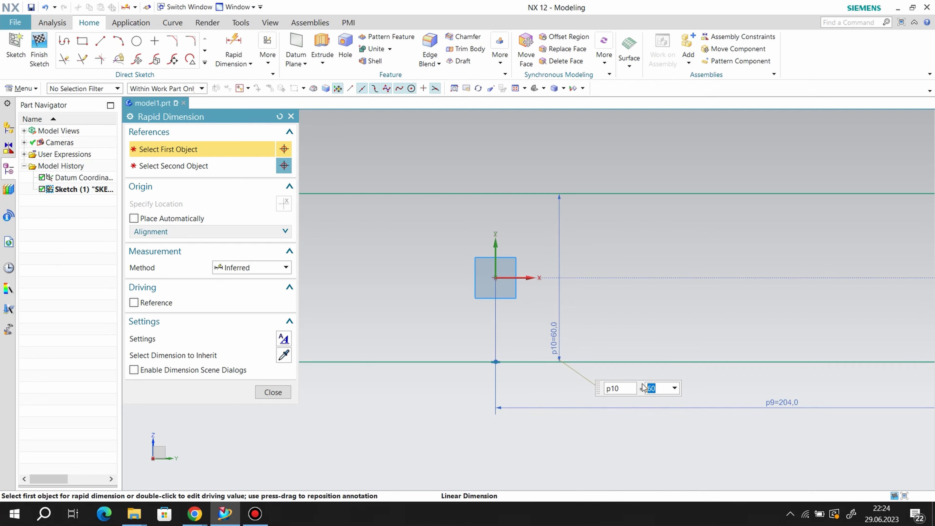
scroll(516, 461, "up", 2)
left_click(272, 391)
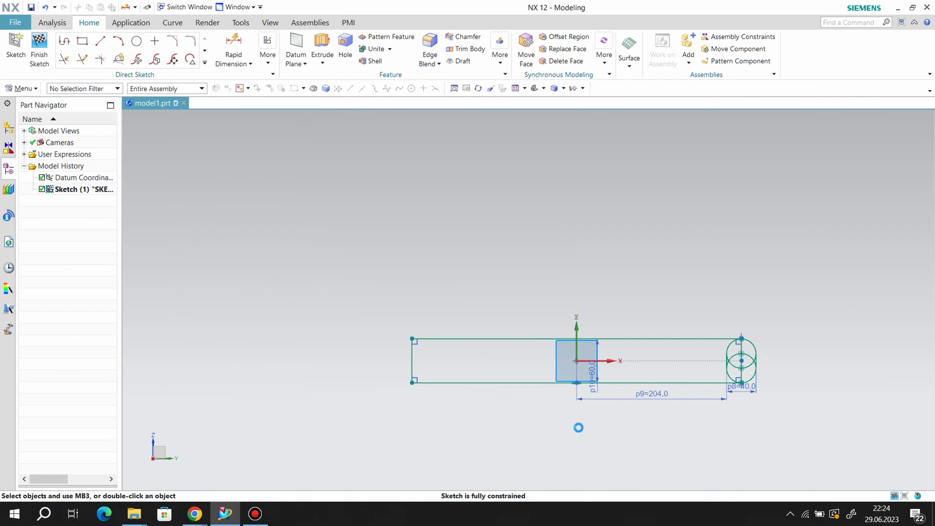
double_click(659, 396)
type("40")
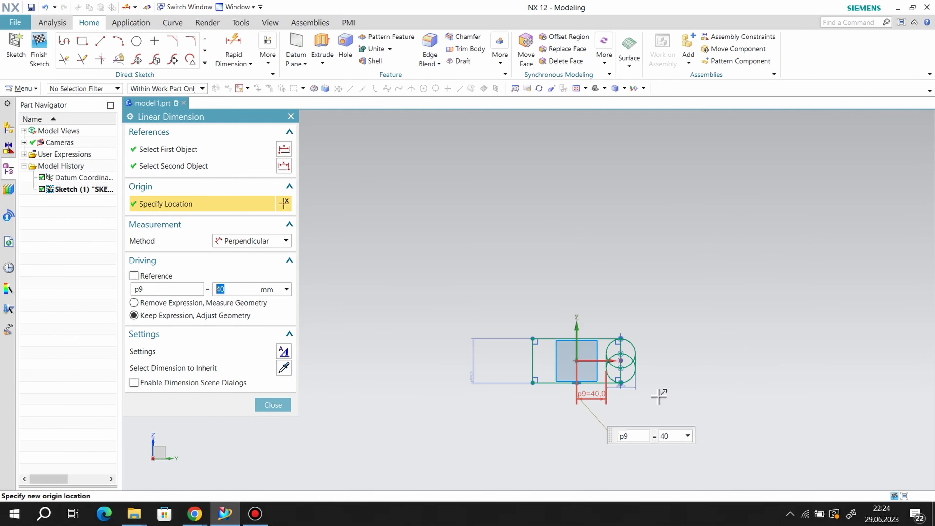
left_click(273, 405)
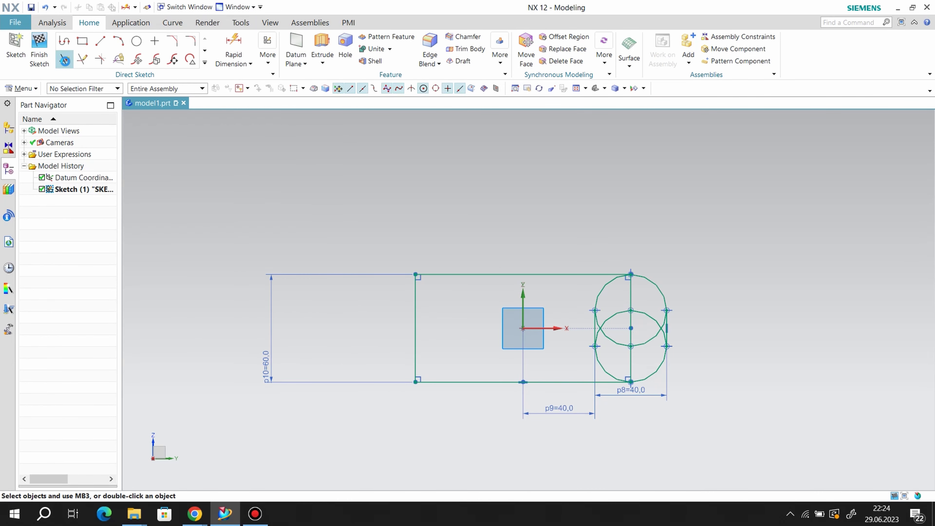
Trim away the circles' unwanted arcs, undoing one wrong trim.
left_click(66, 62)
left_click_drag(654, 356, 654, 358)
left_click_drag(617, 303, 611, 340)
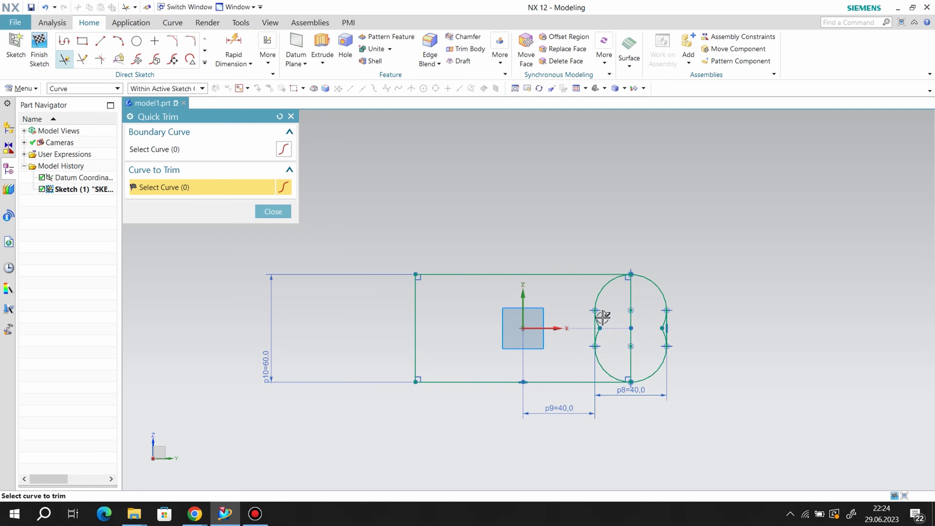
left_click_drag(601, 316, 600, 331)
left_click_drag(661, 339, 662, 341)
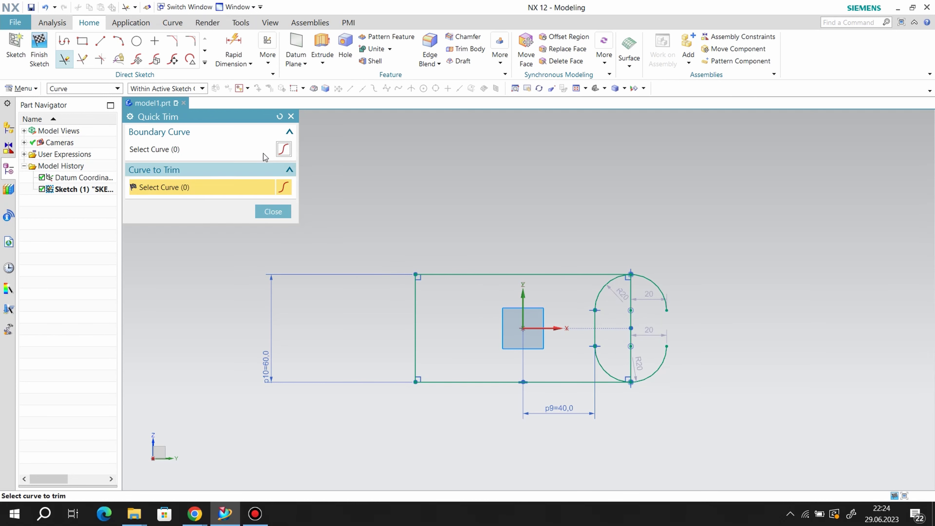
left_click(291, 115)
left_click(54, 9)
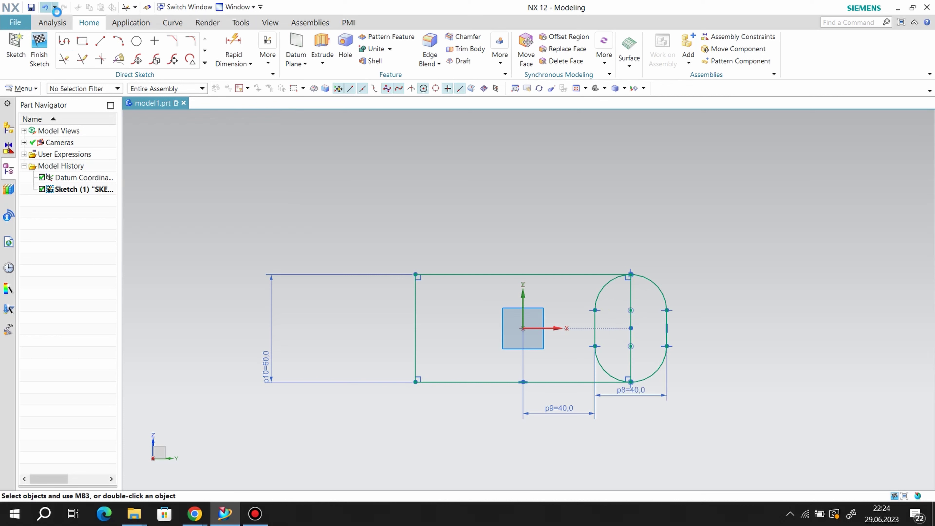
Trim the remaining extra curve to complete the rounded slot and check its constraints.
key("t")
scroll(659, 323, "up", 3)
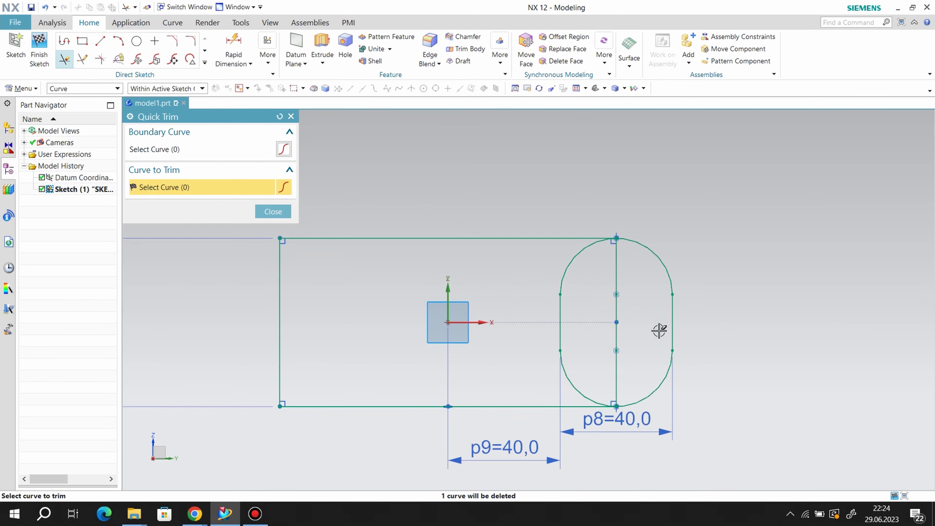
scroll(626, 368, "up", 3)
left_click(272, 211)
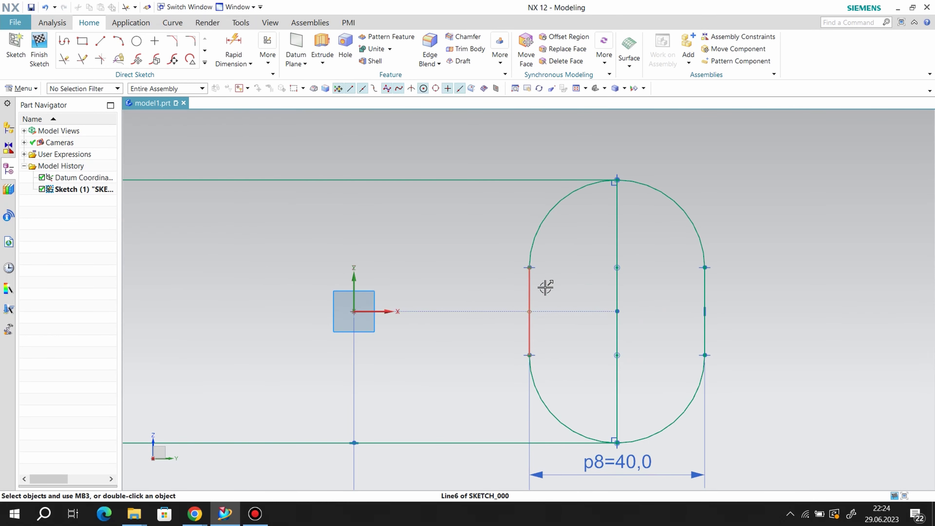
right_click(530, 282)
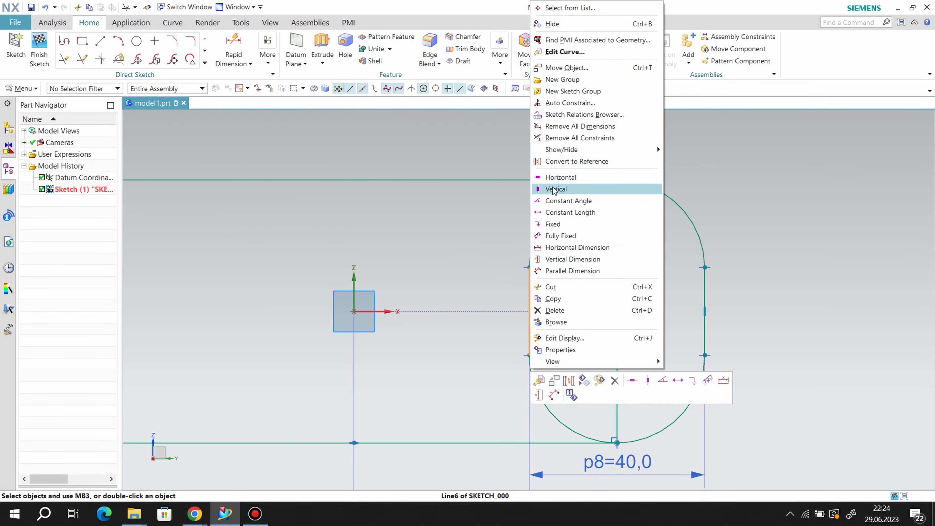
scroll(720, 173, "down", 3)
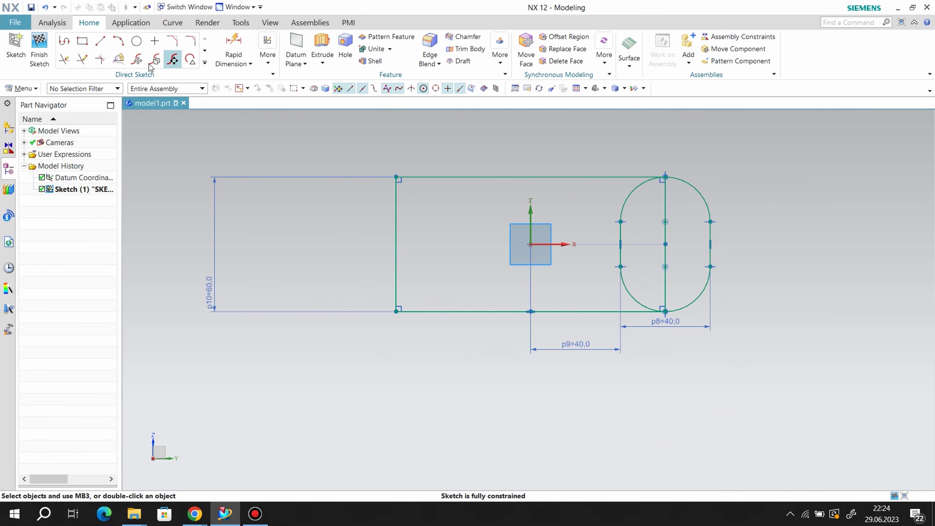
left_click(204, 64)
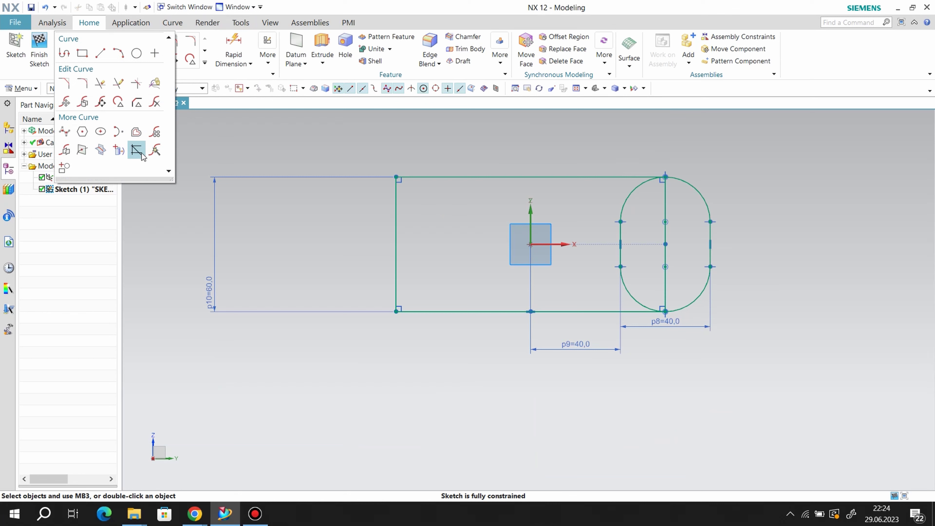
Mirror the slot's two arcs and two lines across the vertical sketch axis, then finish the sketch.
left_click(67, 153)
left_click(696, 188)
left_click(711, 243)
left_click(692, 295)
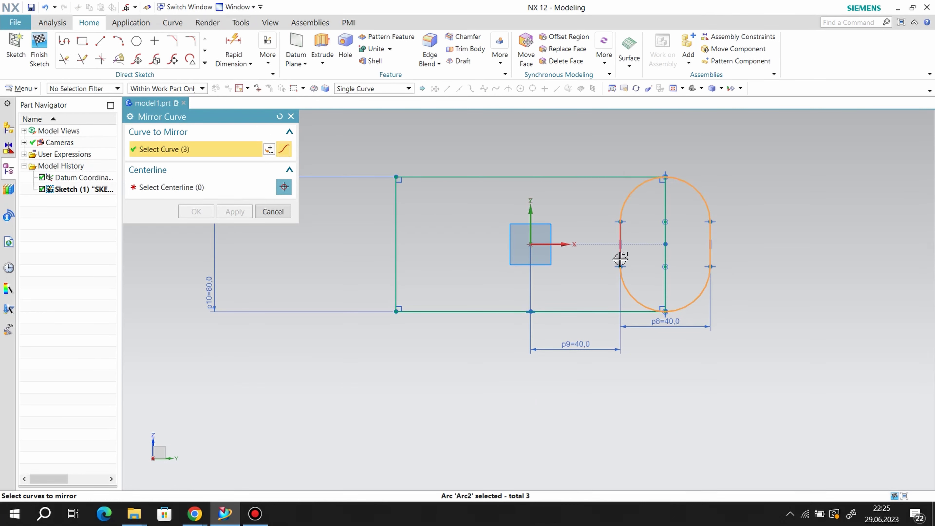
left_click(620, 243)
left_click(143, 187)
left_click(521, 210)
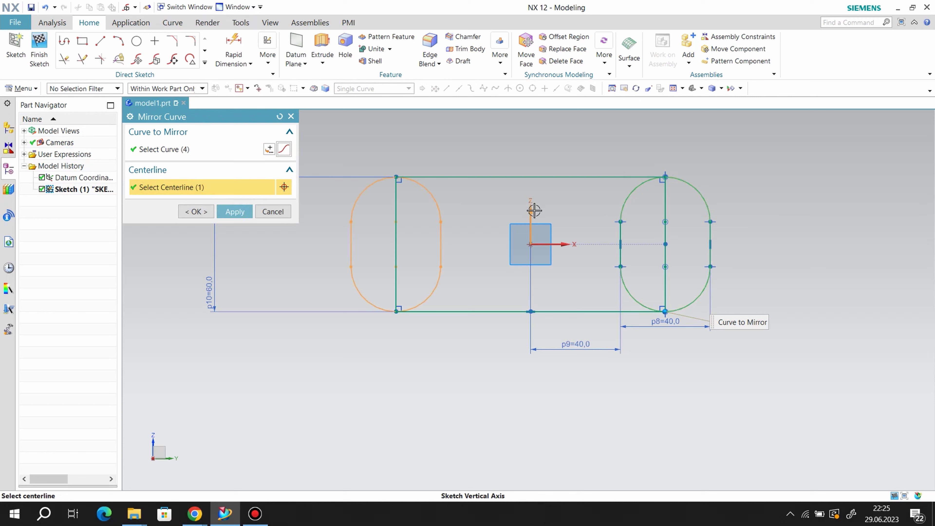
left_click(234, 211)
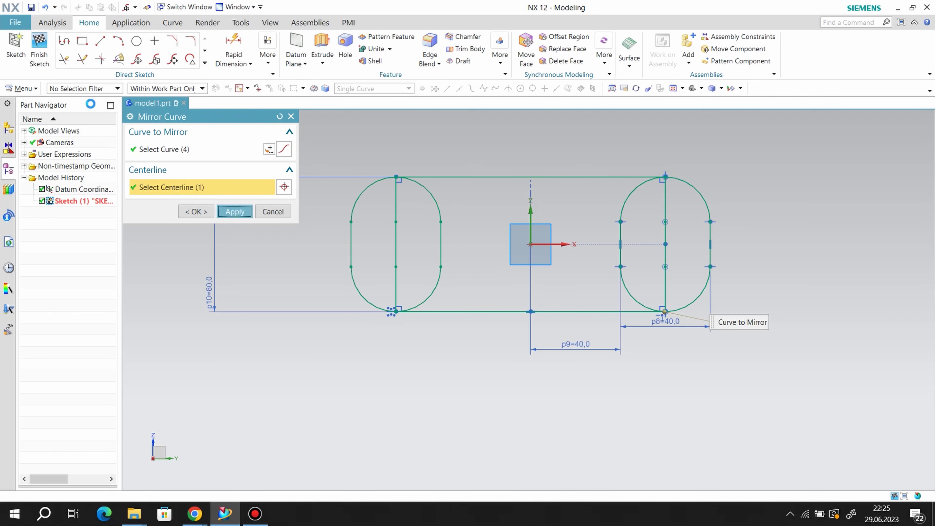
left_click(40, 46)
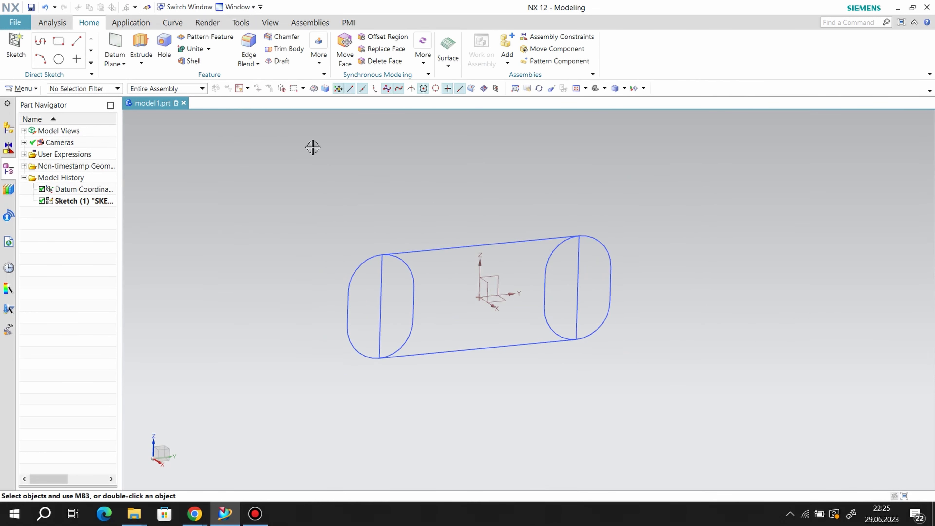
Extrude the four-curve outer outline 15 mm as a new body with Boolean None.
left_click(140, 43)
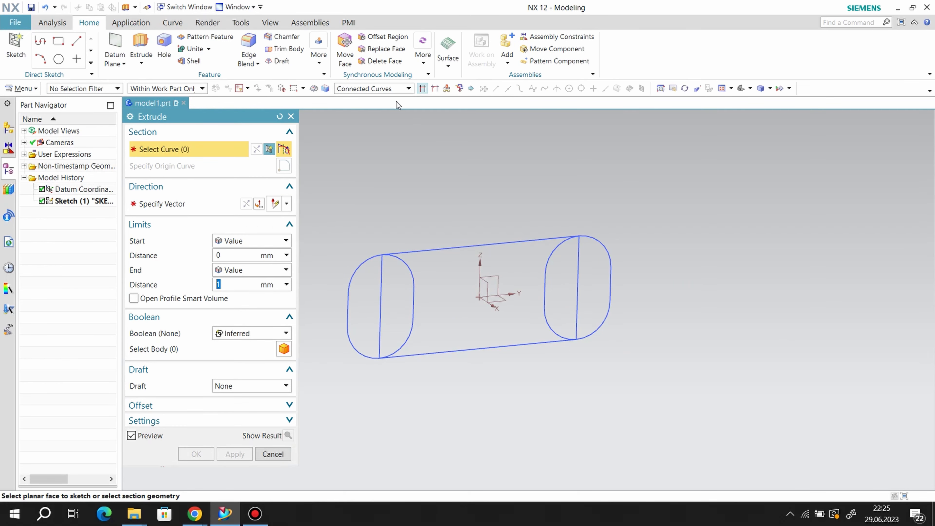
left_click(451, 244)
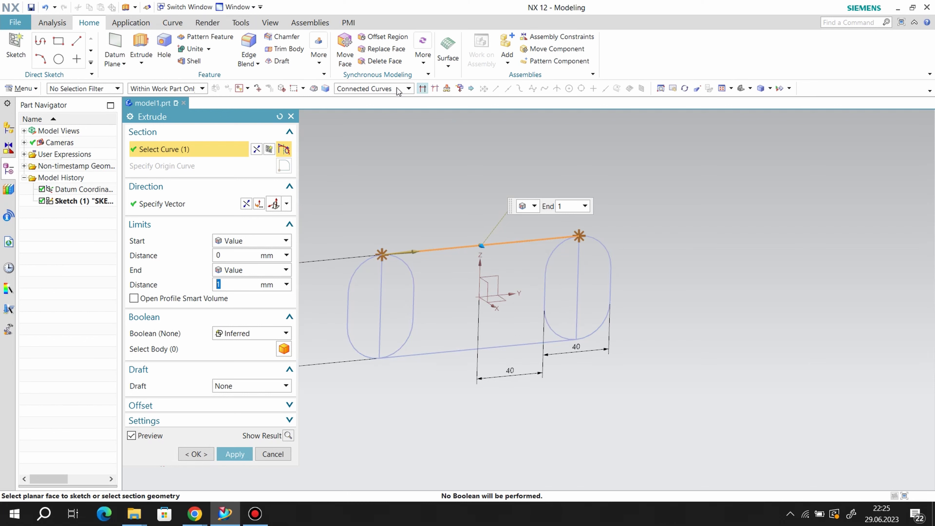
left_click(604, 244)
left_click(532, 345)
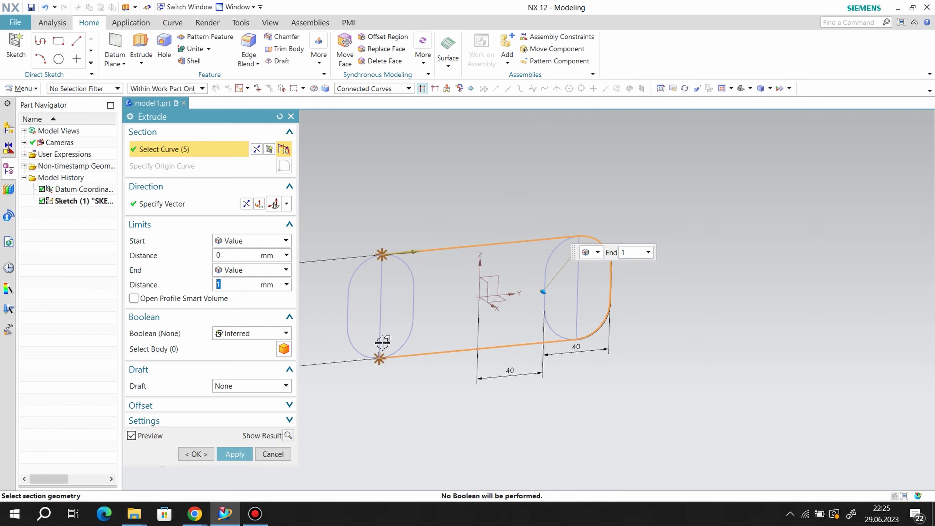
left_click(344, 326)
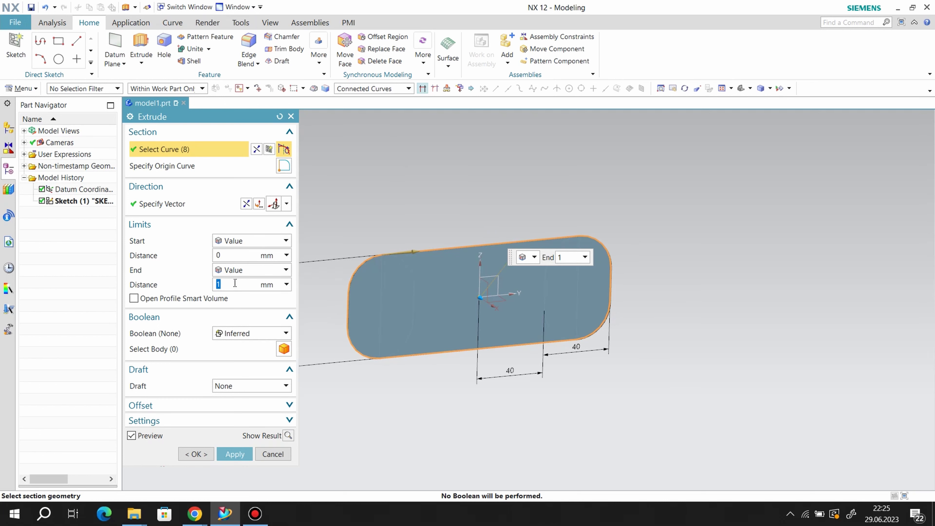
left_click(243, 333)
left_click(236, 342)
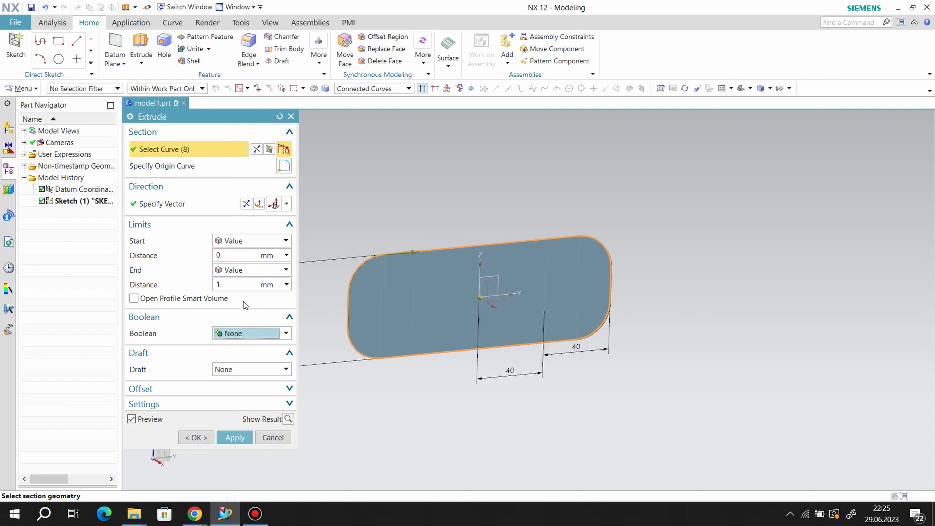
type("15")
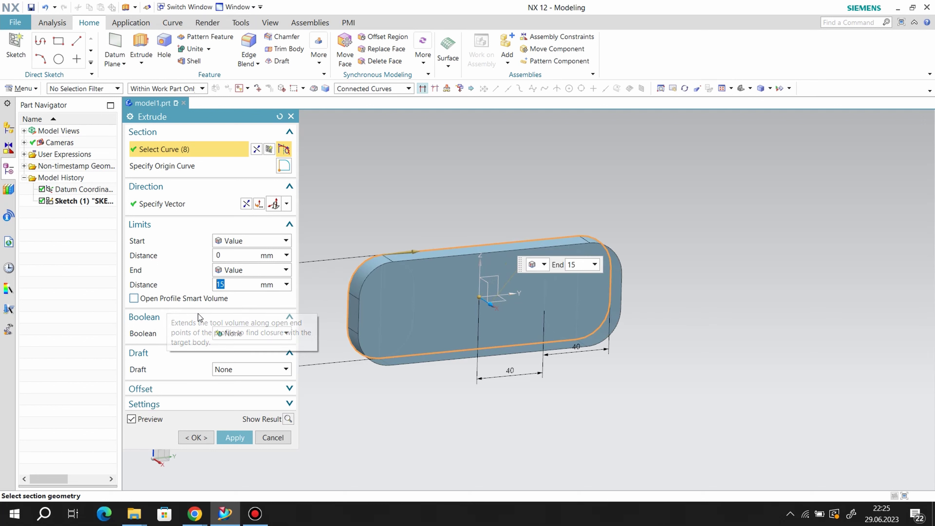
left_click(243, 437)
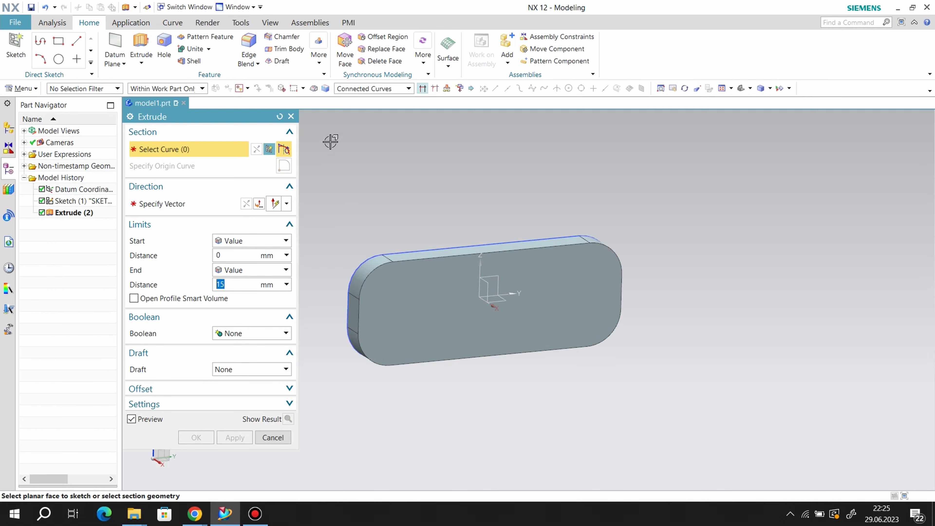
left_click(291, 116)
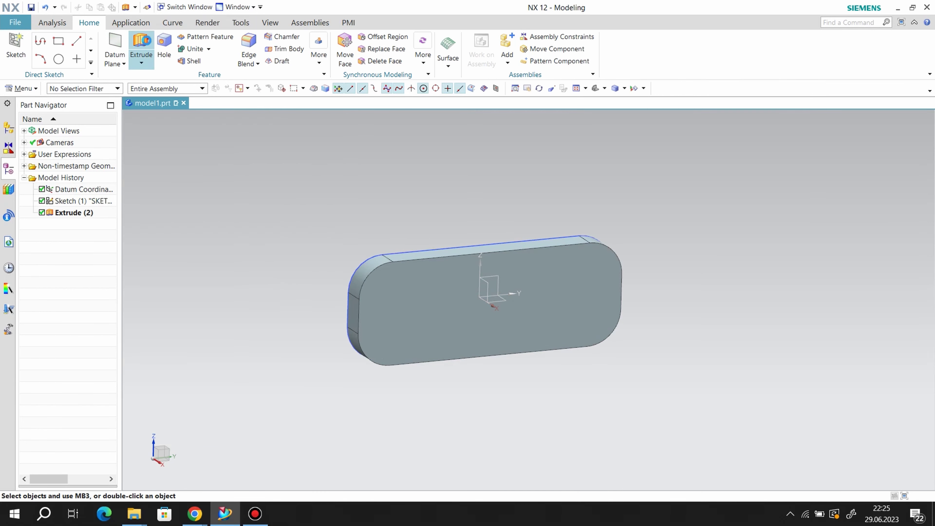
left_click(141, 48)
Extrude both slot outlines 25 mm and unite them with the slab.
middle_click_drag(385, 279, 493, 331)
left_click(505, 344)
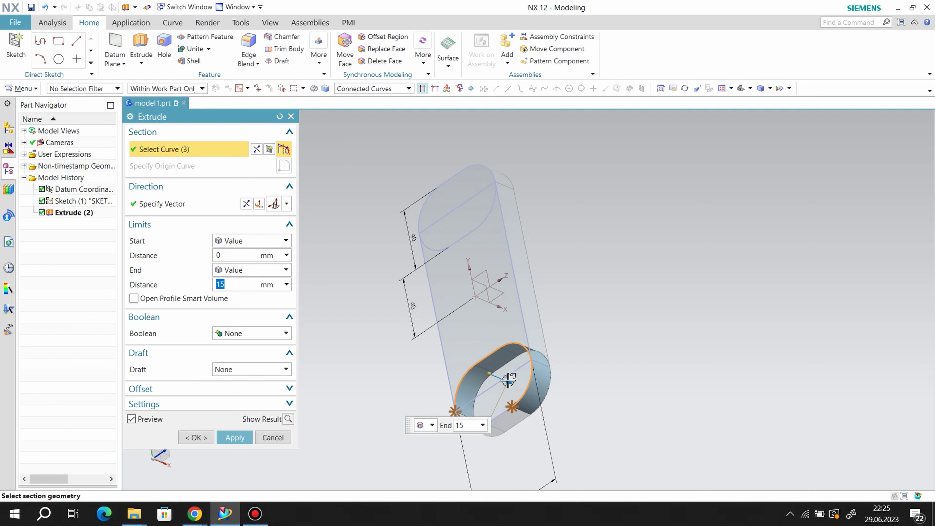
left_click(502, 412)
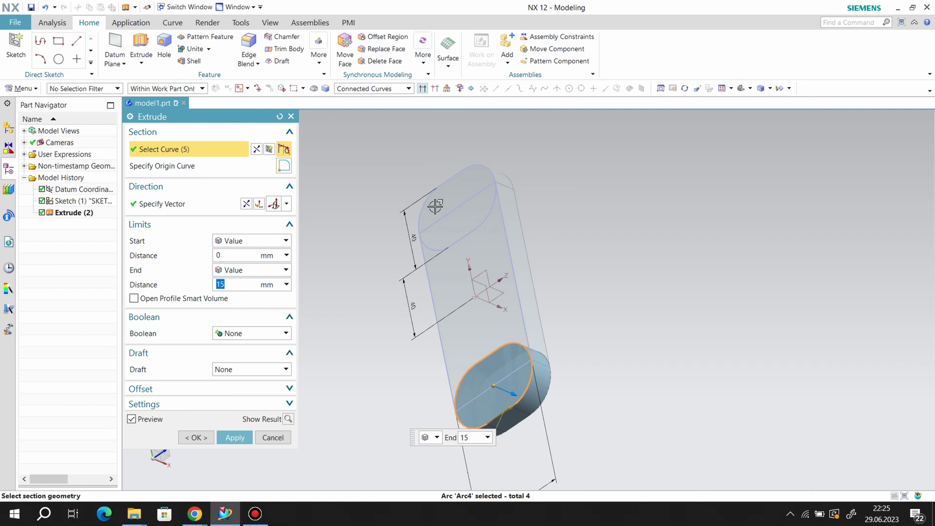
left_click(426, 207)
left_click(476, 227)
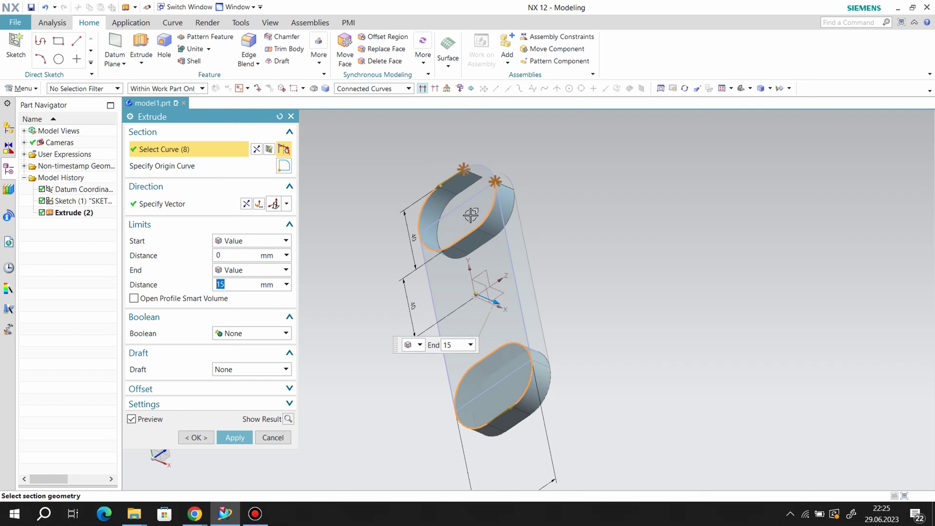
middle_click_drag(619, 327, 565, 317)
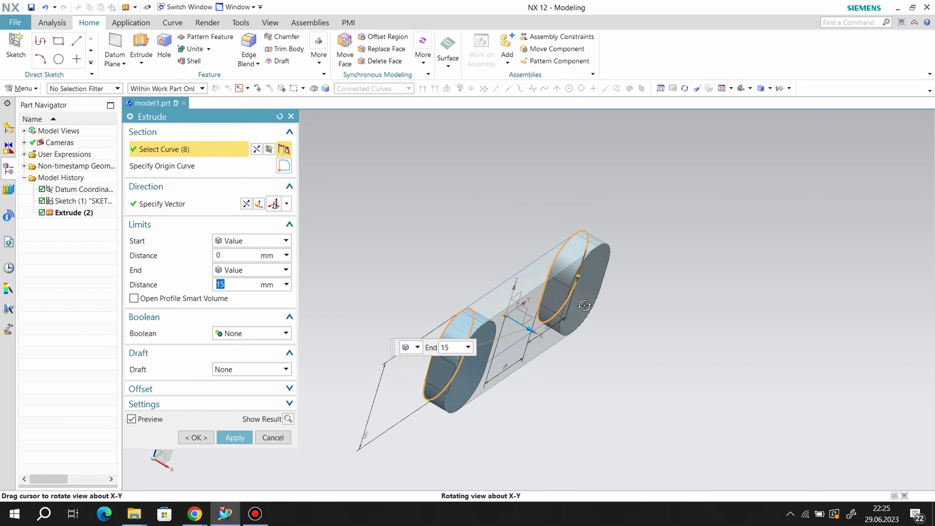
type("25")
key("Return")
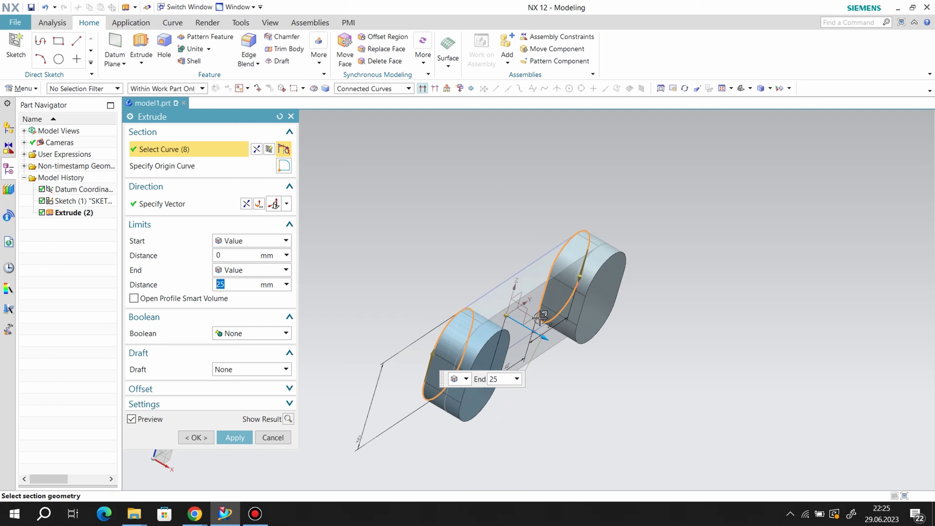
left_click(234, 334)
left_click(235, 354)
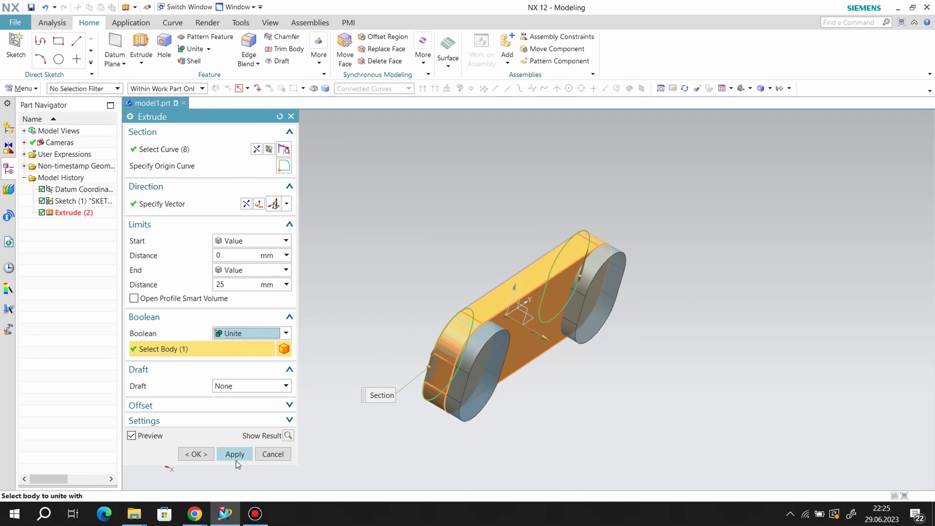
left_click(227, 454)
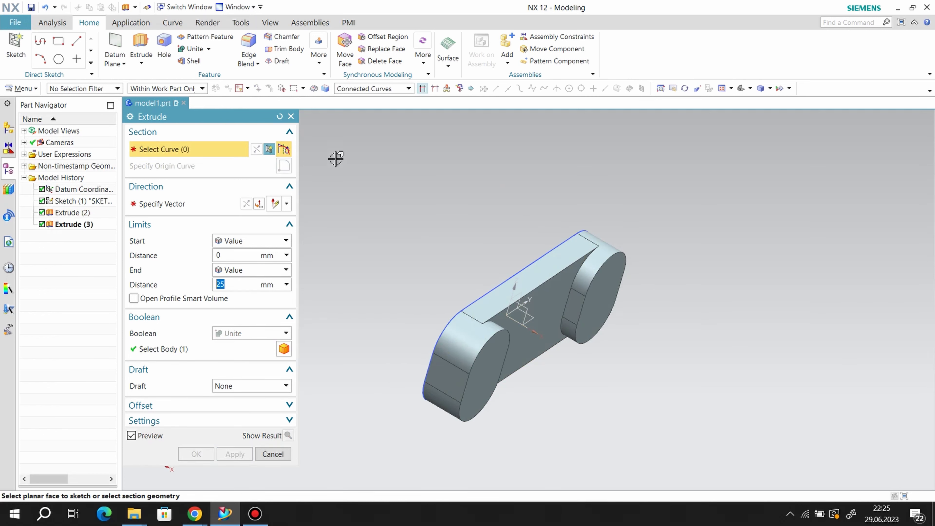
left_click(291, 117)
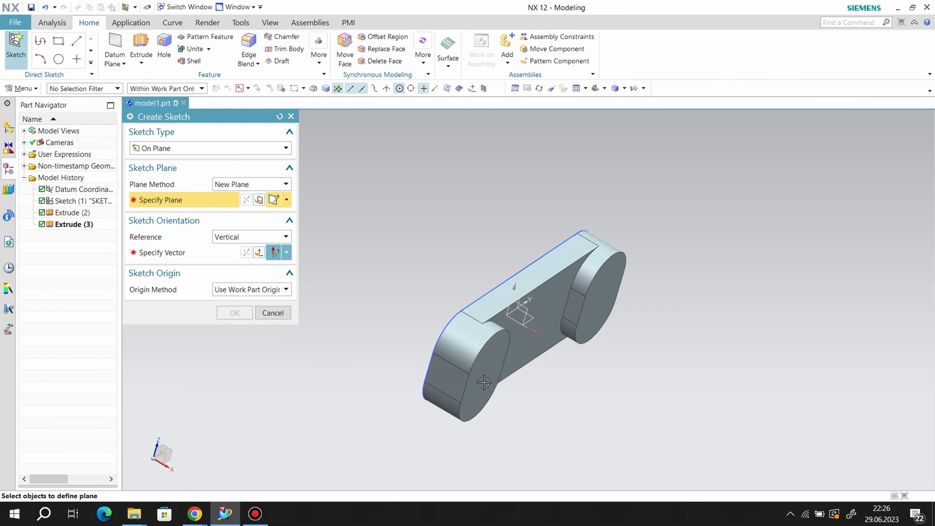
Create a new sketch on the slab's end face.
left_click(404, 368)
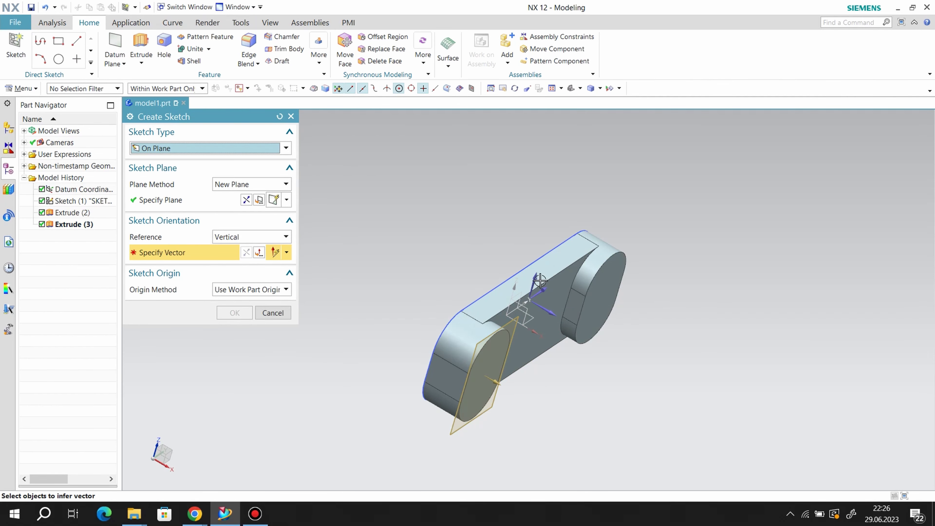
left_click(535, 281)
left_click(234, 312)
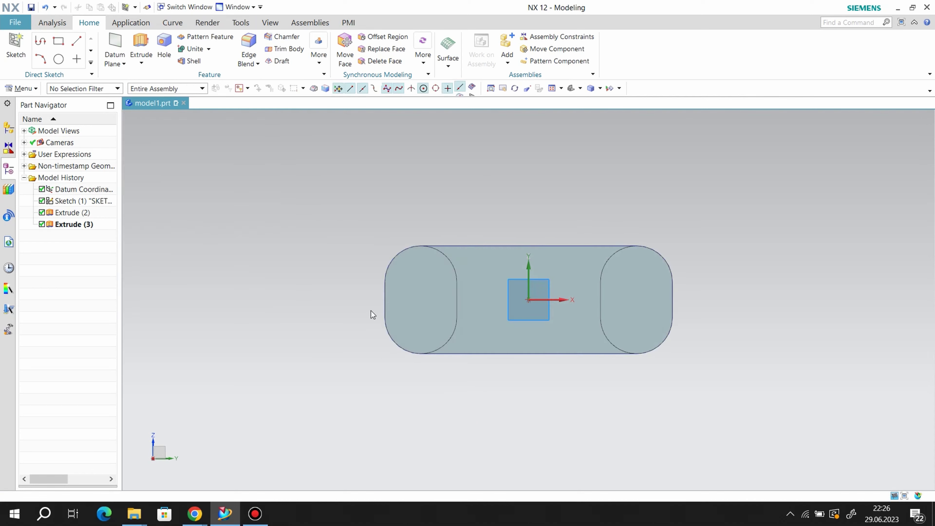
left_click(205, 63)
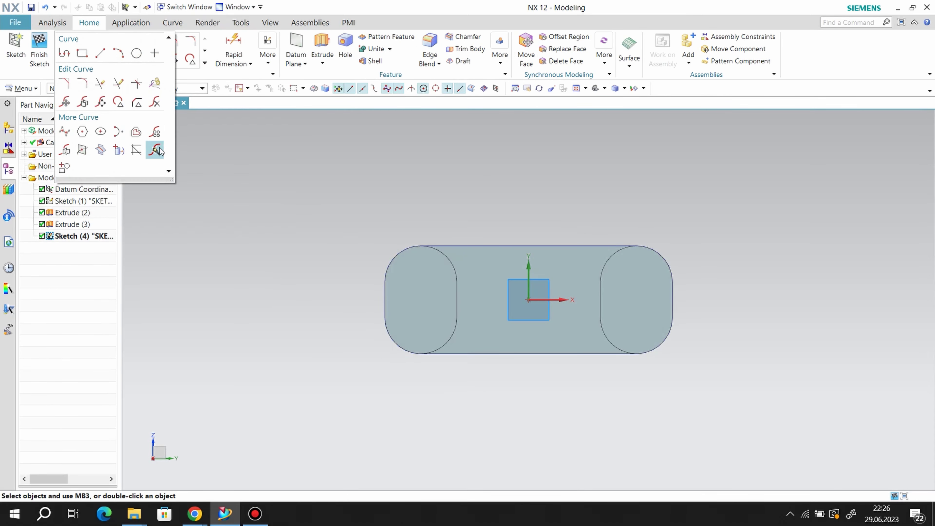
left_click(142, 135)
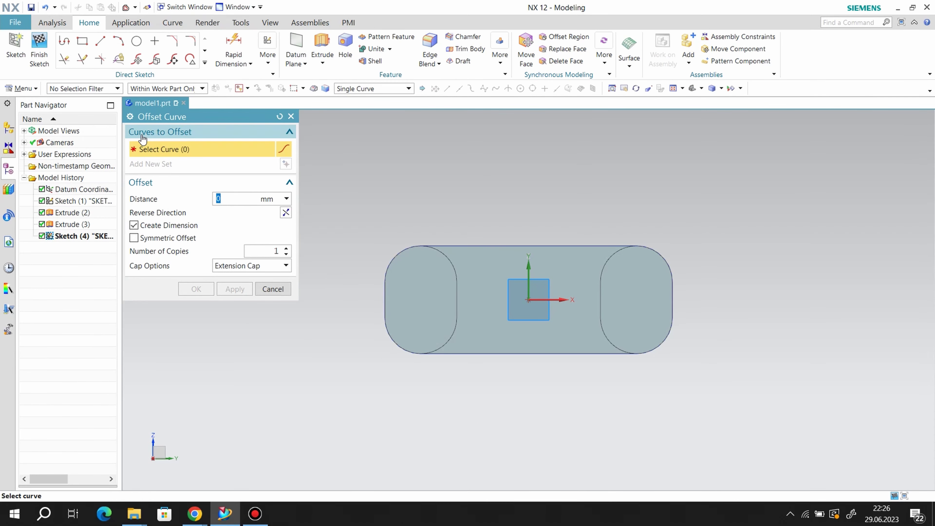
Offset both rounded-end outlines 10 mm inward as tangent curve chains.
left_click(458, 287)
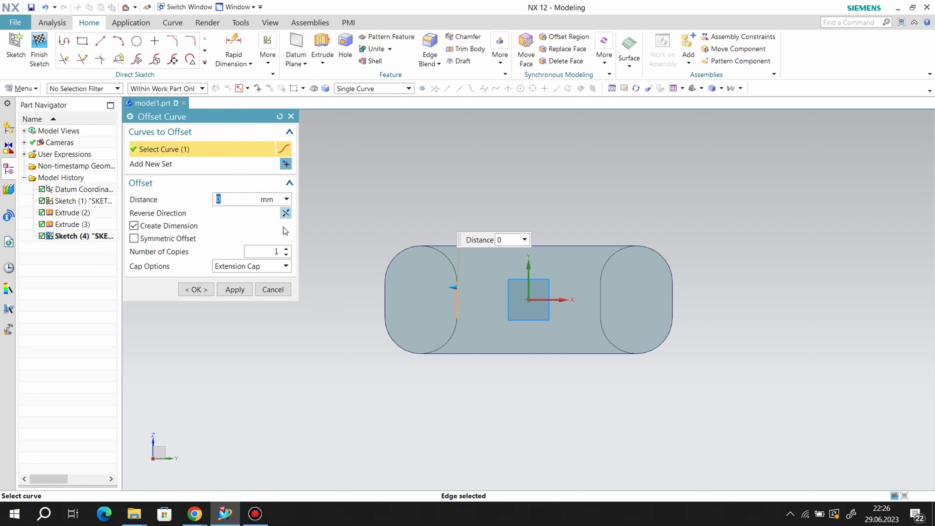
left_click(384, 91)
left_click(379, 111)
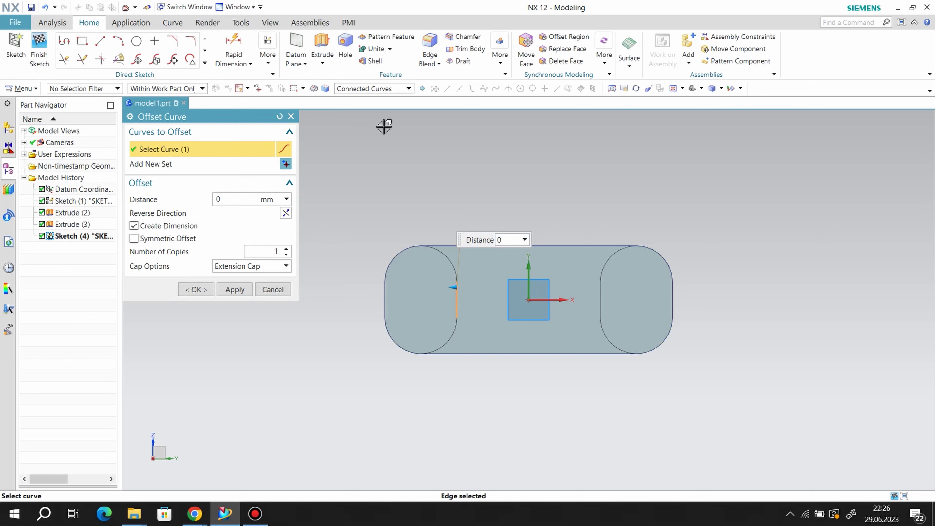
left_click(384, 91)
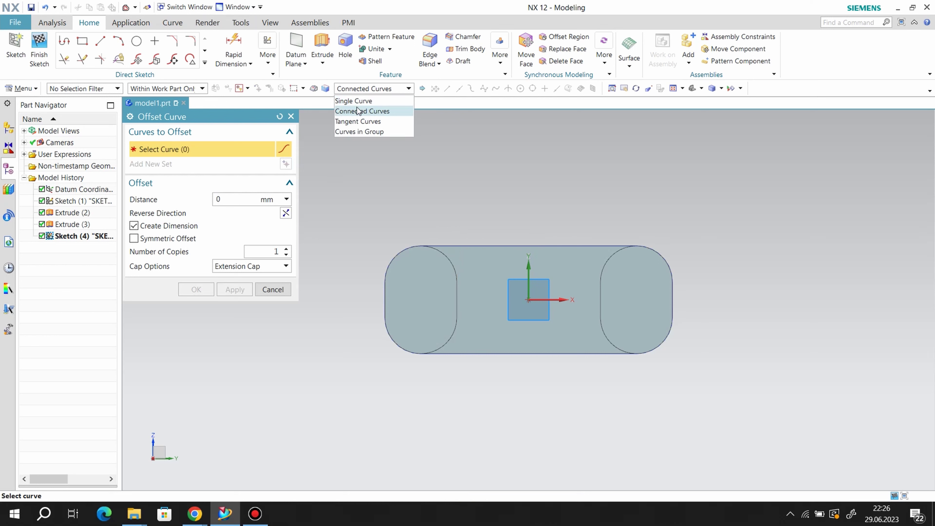
left_click(359, 121)
left_click(457, 290)
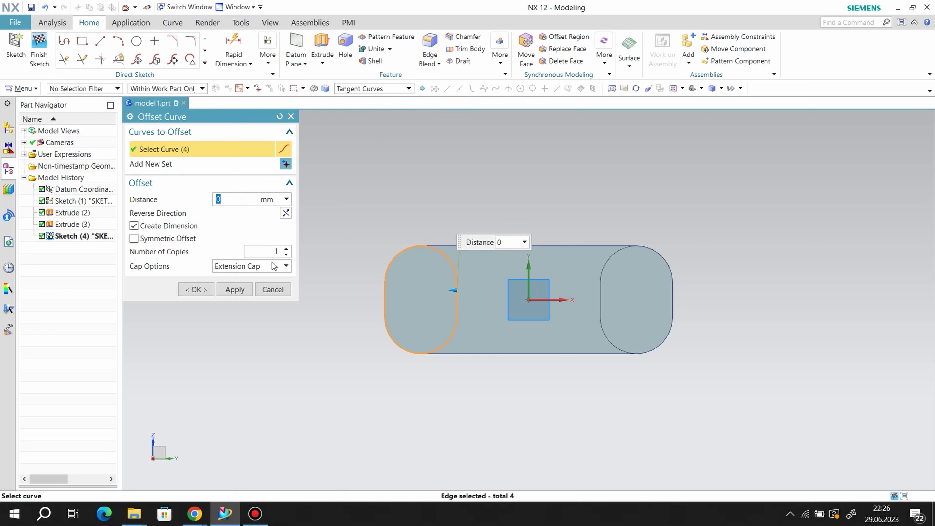
left_click(252, 199)
type("10")
key("Return")
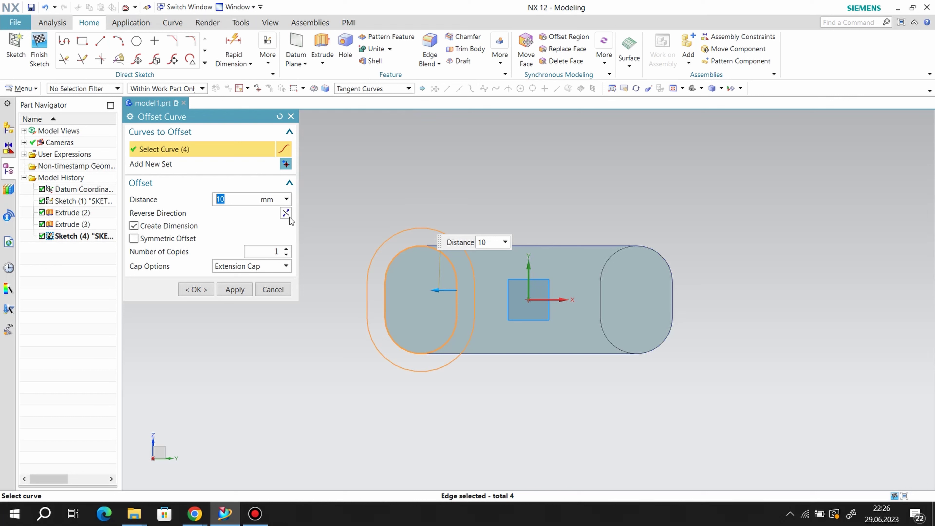
left_click(601, 302)
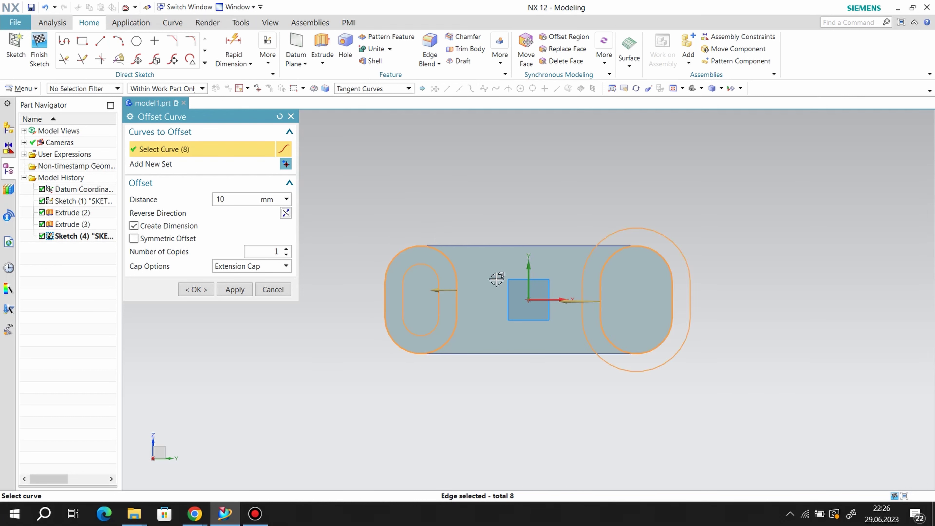
double_click(578, 305)
left_click(201, 291)
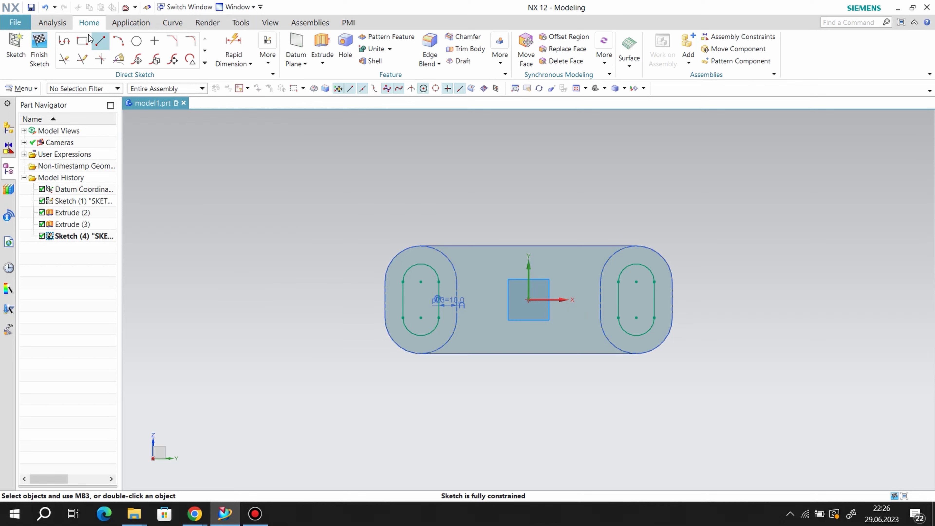
Extrude the offset slot outlines as a Subtract cut through the slab.
left_click(322, 46)
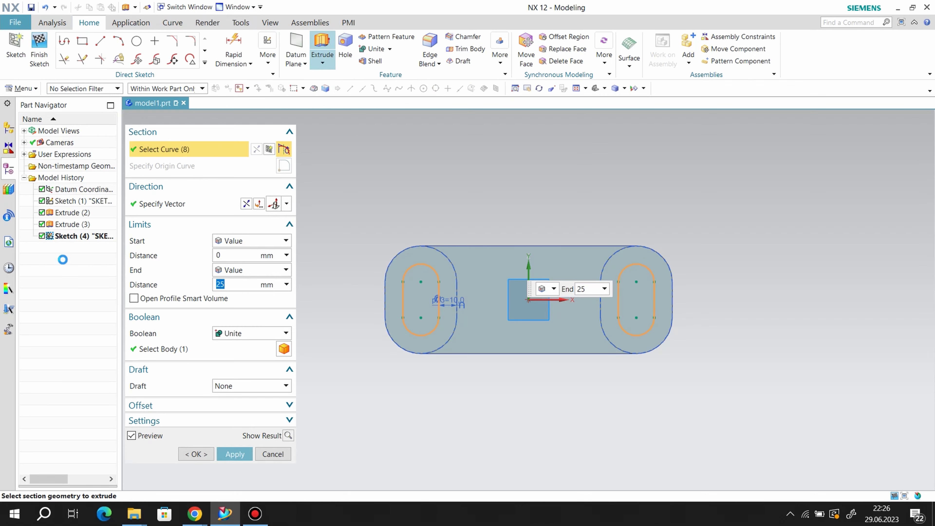
middle_click_drag(423, 258, 261, 223)
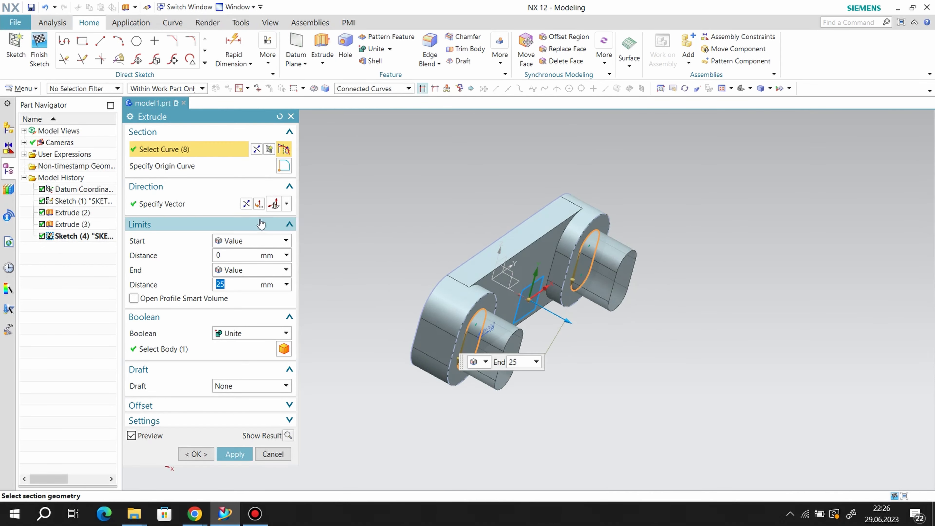
left_click(242, 334)
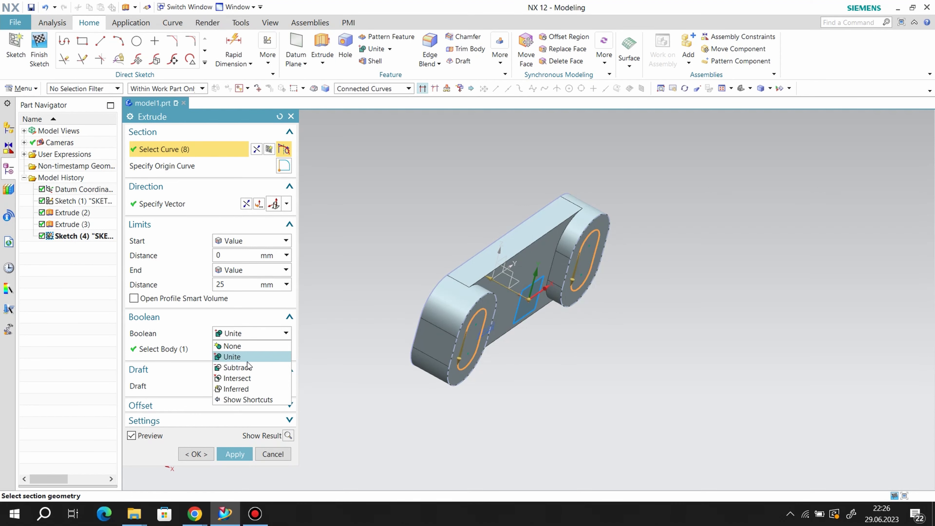
left_click(249, 367)
left_click(235, 454)
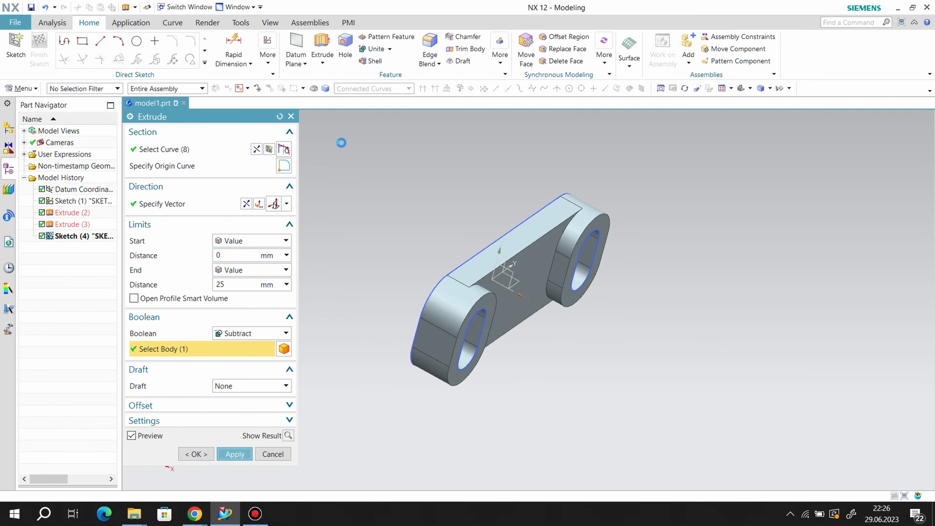
key("Escape")
Hide Sketch (1) and the slot outline Sketch (4).
right_click(490, 244)
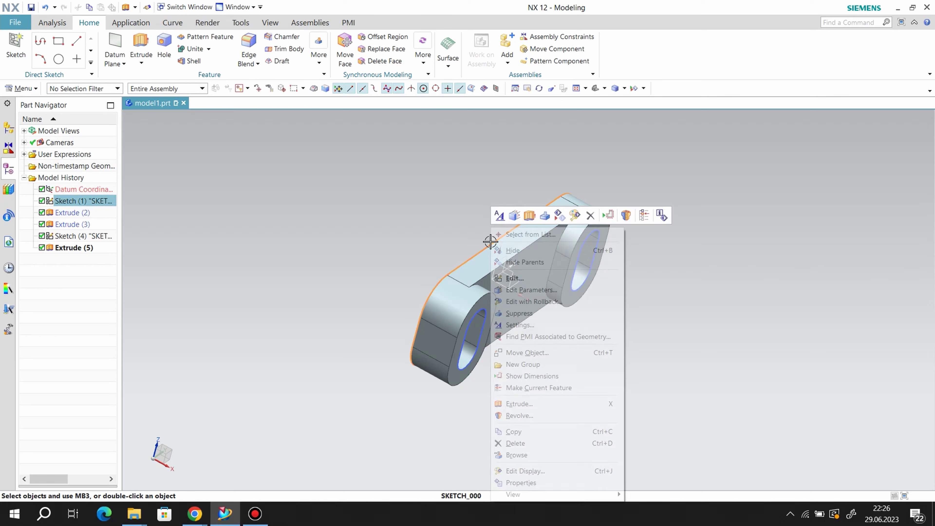
left_click(507, 250)
right_click(477, 351)
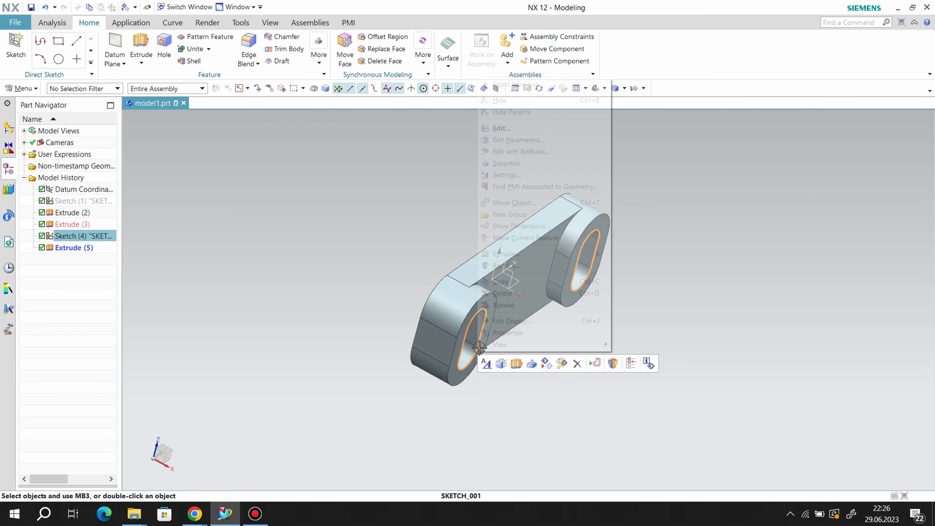
left_click(492, 100)
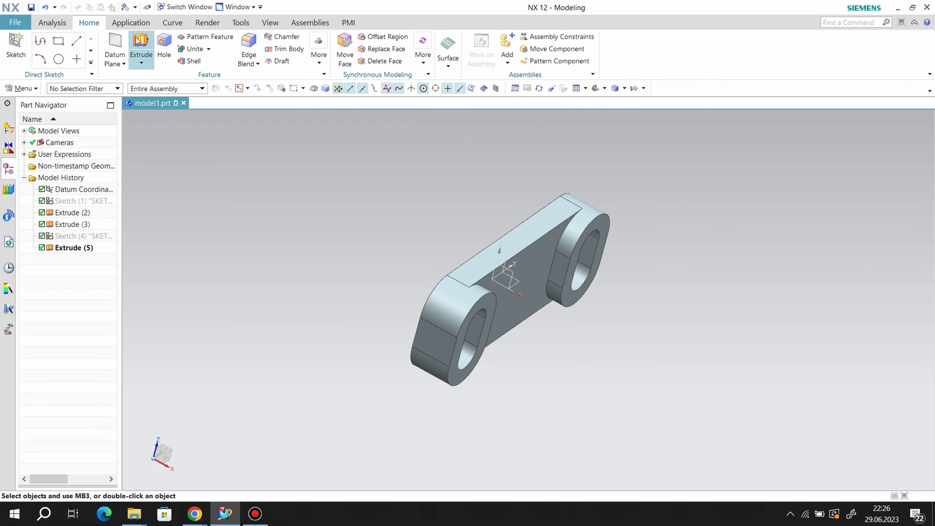
left_click(17, 48)
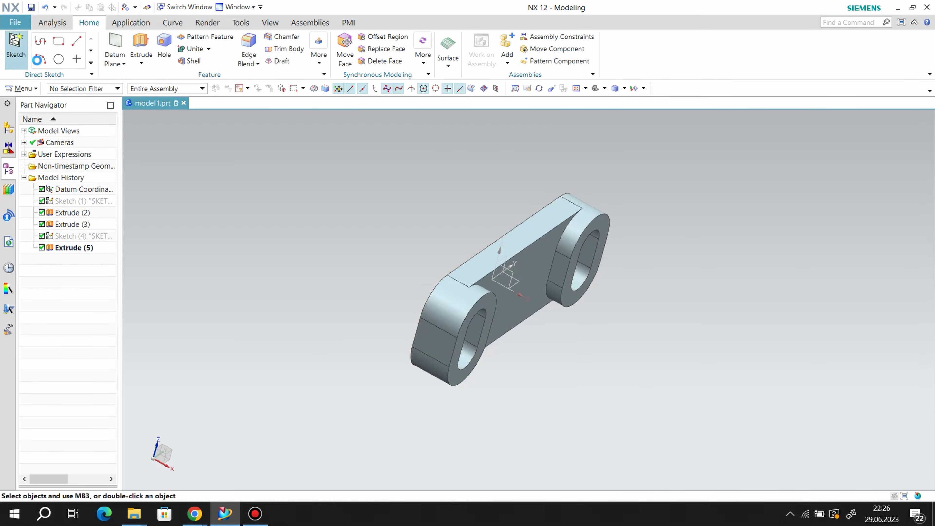
Start a sketch on the XZ datum plane and draw a 20 mm line from the slab's top edge.
left_click(514, 275)
left_click(530, 270)
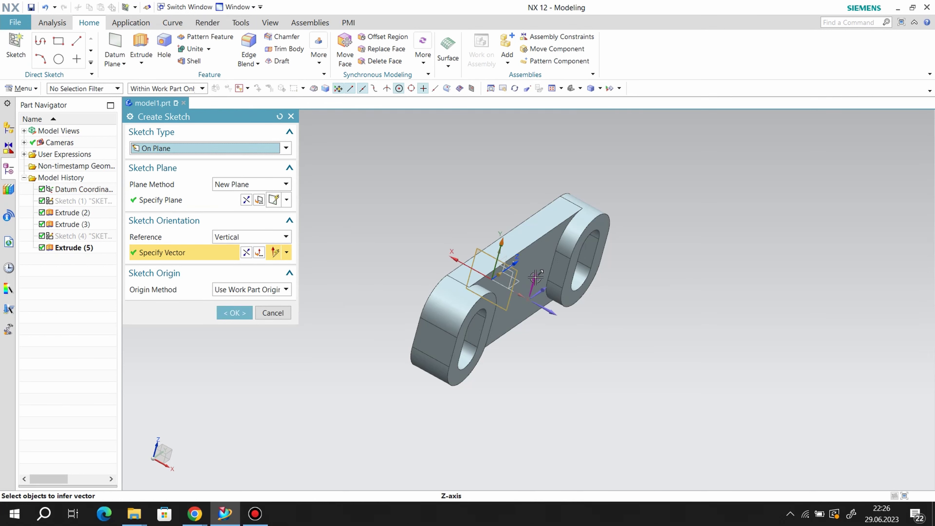
left_click(229, 313)
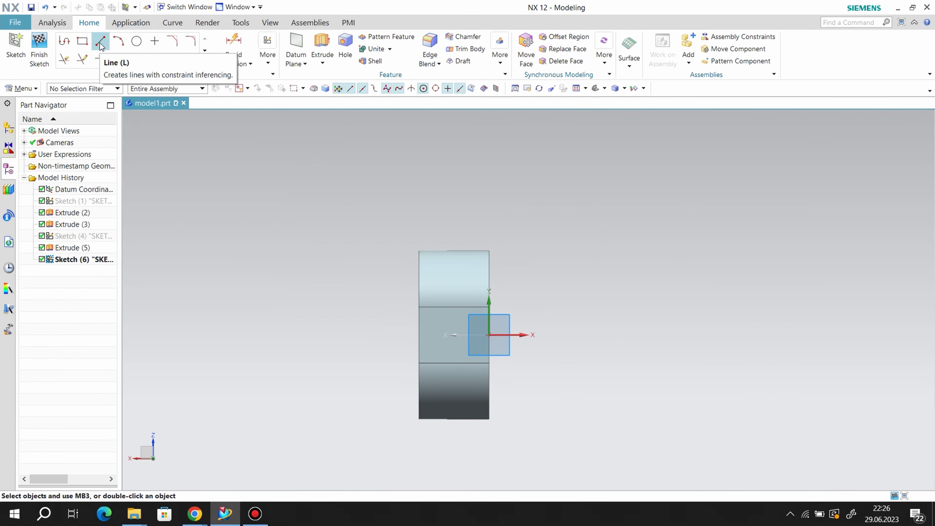
left_click(100, 42)
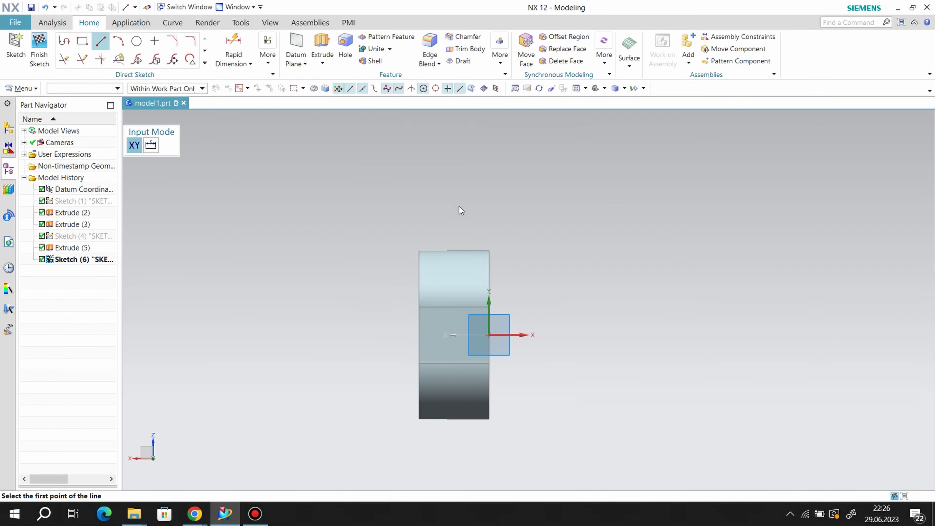
left_click(489, 250)
left_click(545, 250)
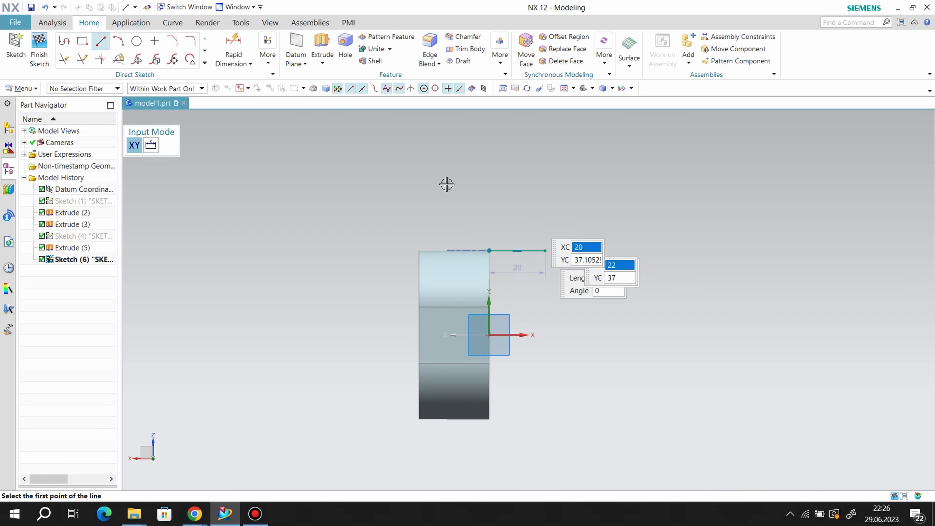
Add an upward tangent arc from the line's end, then an angled line from the arc's end.
left_click(118, 41)
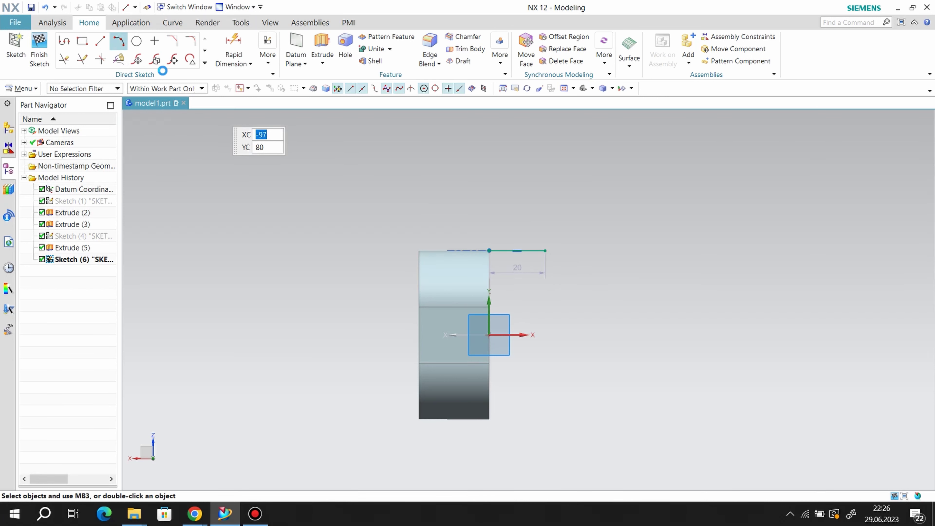
left_click(545, 251)
left_click(599, 240)
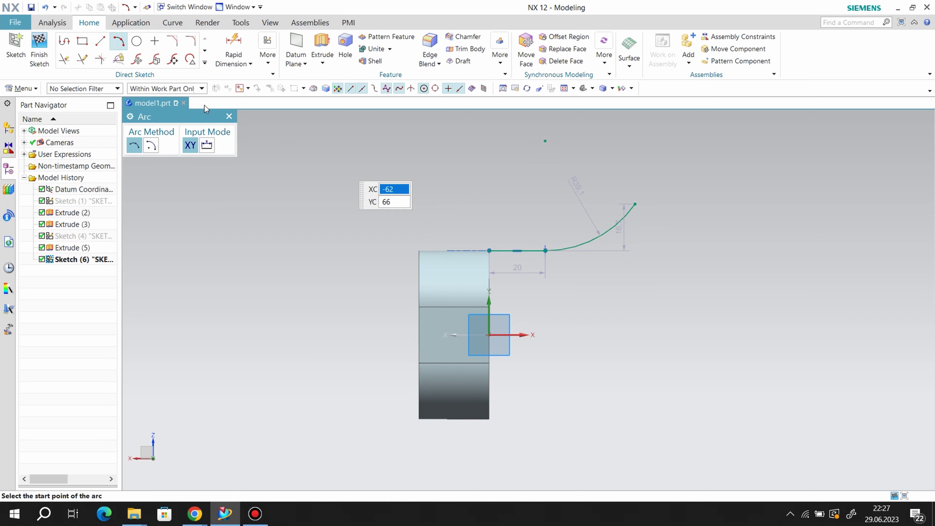
key("l")
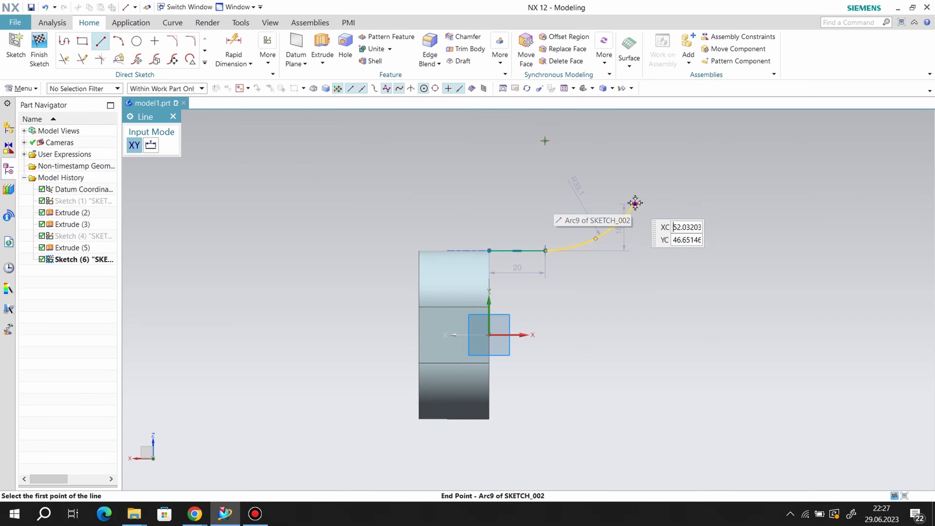
left_click(635, 203)
left_click(666, 159)
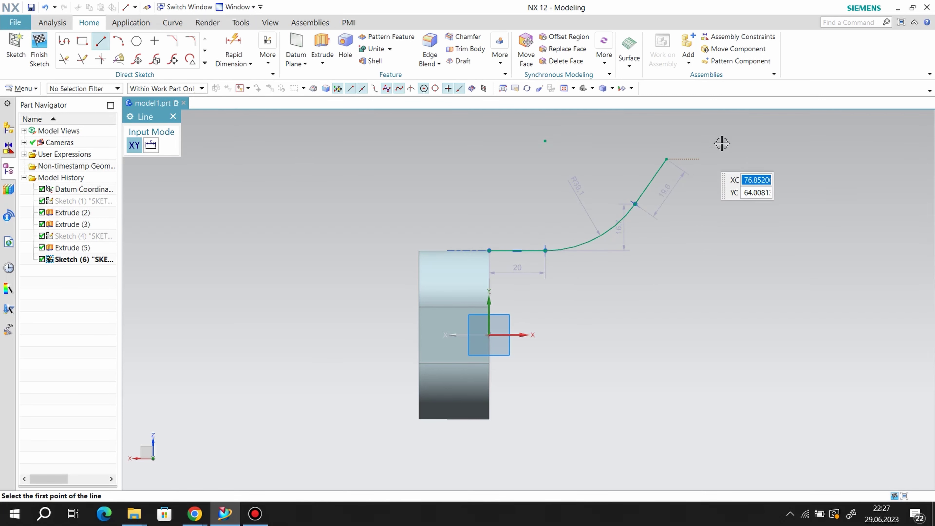
right_click(729, 141)
left_click(756, 164)
right_click(654, 176)
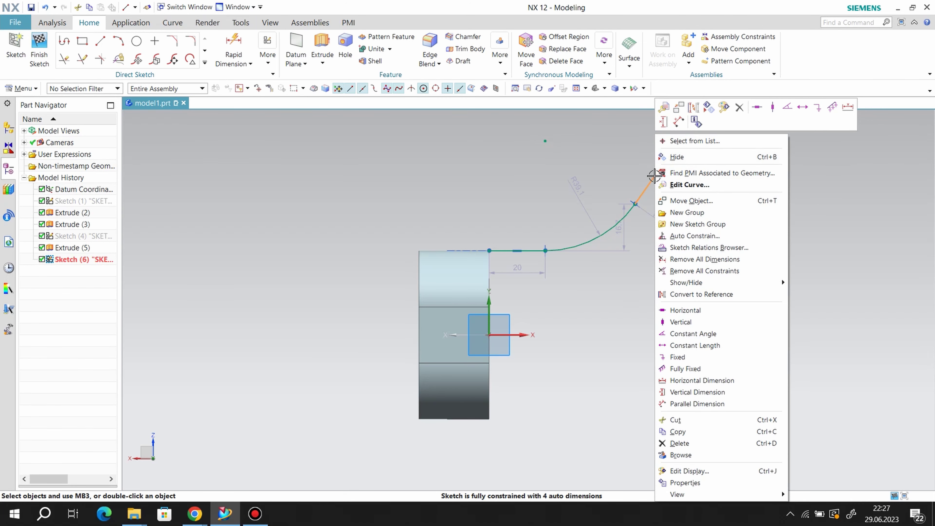
Make the angled line vertical and dimension the arc to a 10 mm radius.
left_click(689, 323)
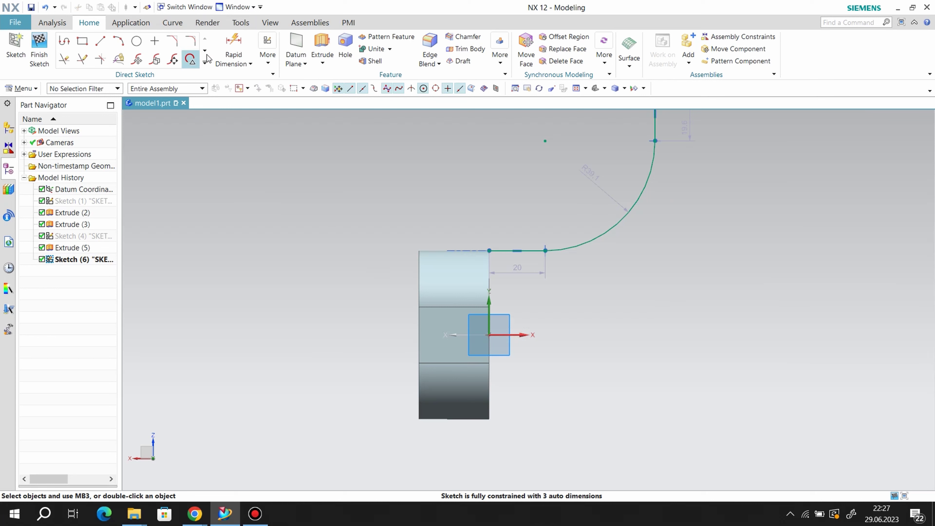
left_click(234, 46)
left_click(621, 219)
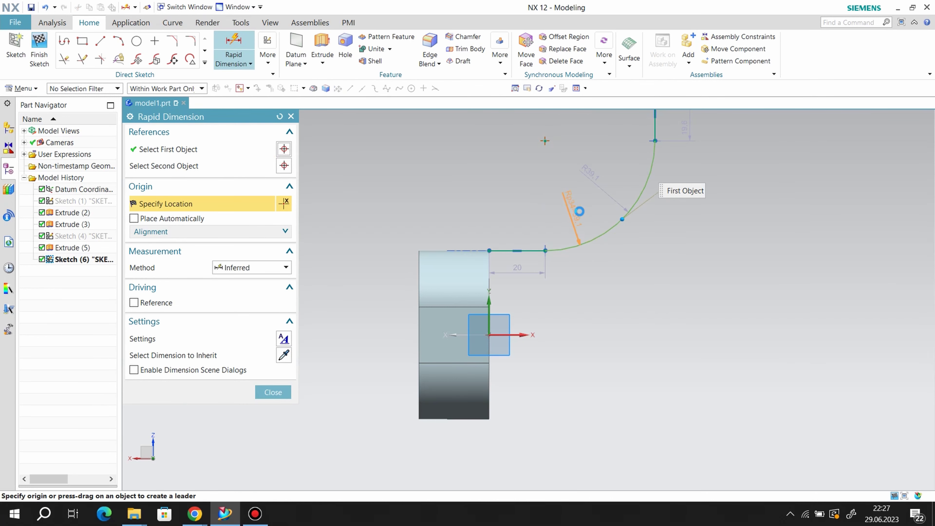
left_click(579, 211)
type("10")
key("Return")
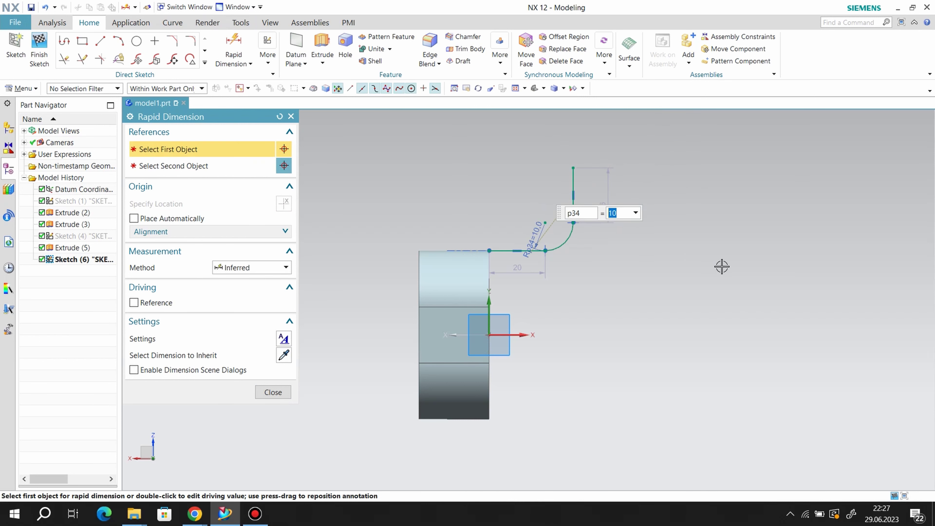
Dimension the arm's height from the base line to its top end as 30 mm.
scroll(701, 289, "down", 1)
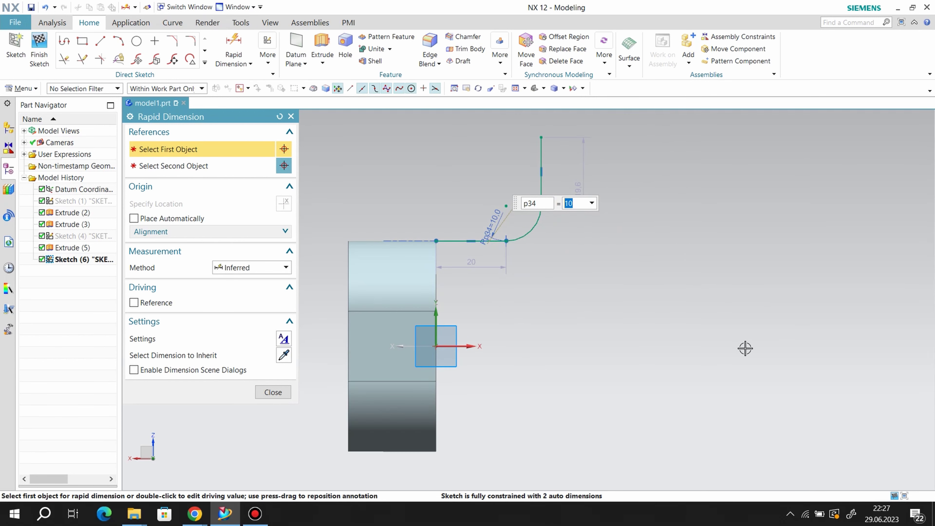
scroll(745, 348, "down", 1)
scroll(658, 267, "up", 1)
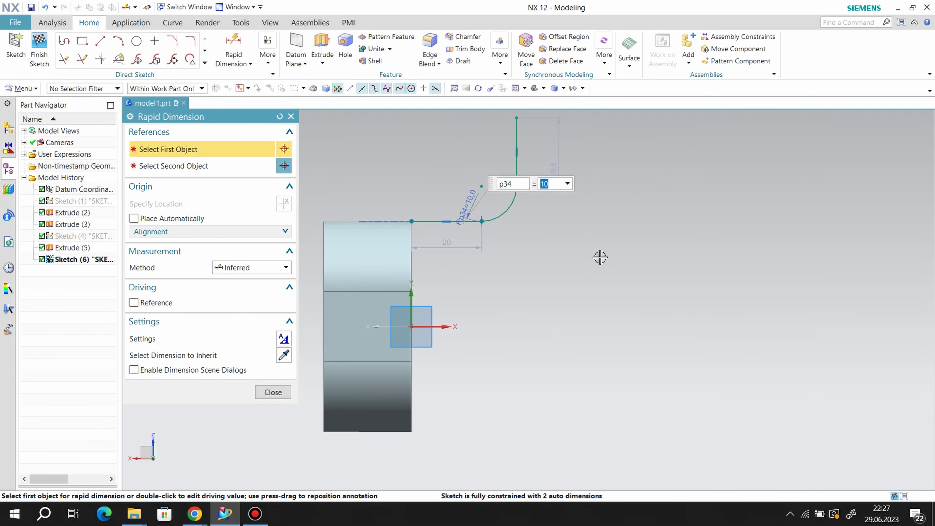
left_click(515, 117)
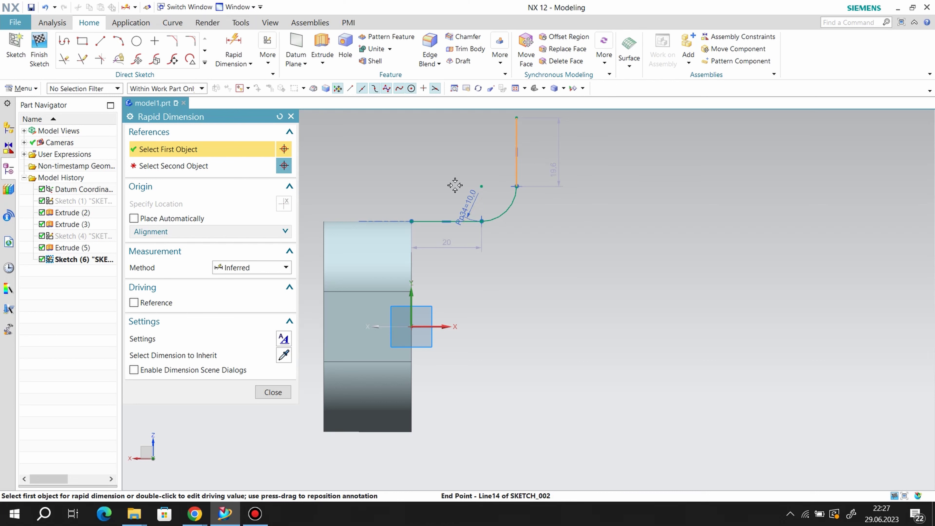
left_click(411, 221)
left_click(381, 174)
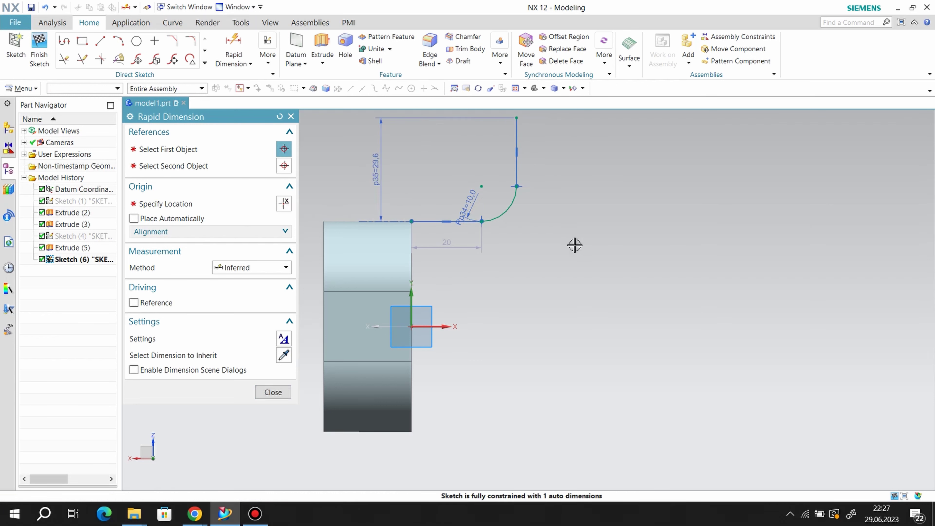
type("30")
key("Return")
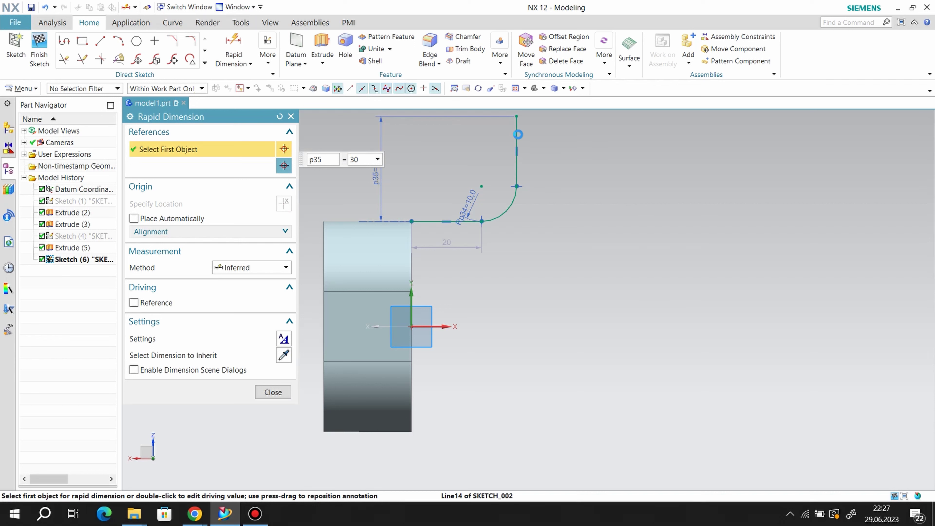
Set the horizontal width from the vertical arm line to the slab edge to 54.5 mm.
left_click(518, 135)
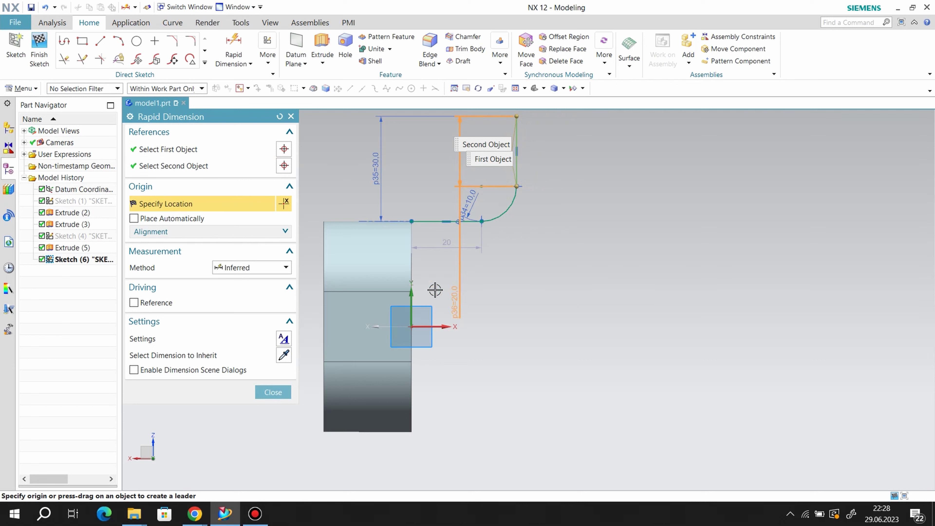
mouse_move(385, 262)
middle_mouse_down()
mouse_move(396, 286)
mouse_move(399, 216)
middle_mouse_up()
left_click(400, 216)
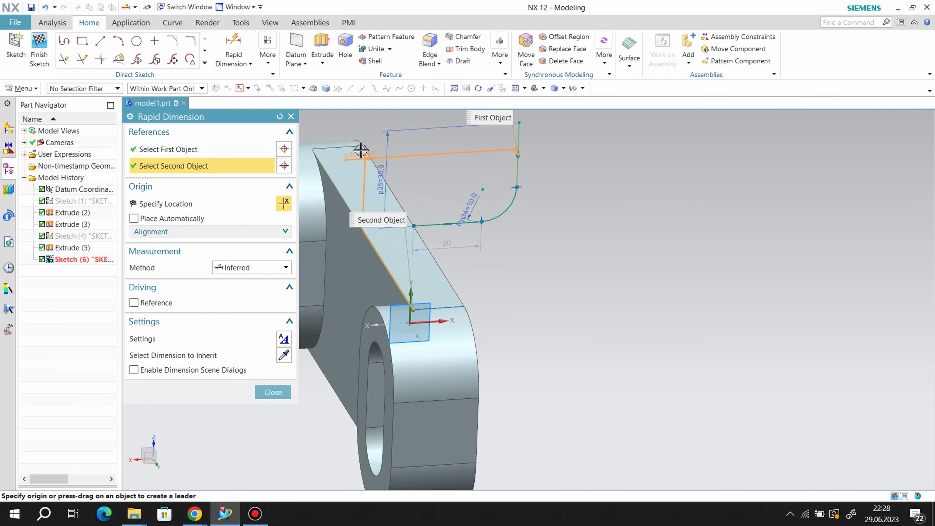
left_click(379, 118)
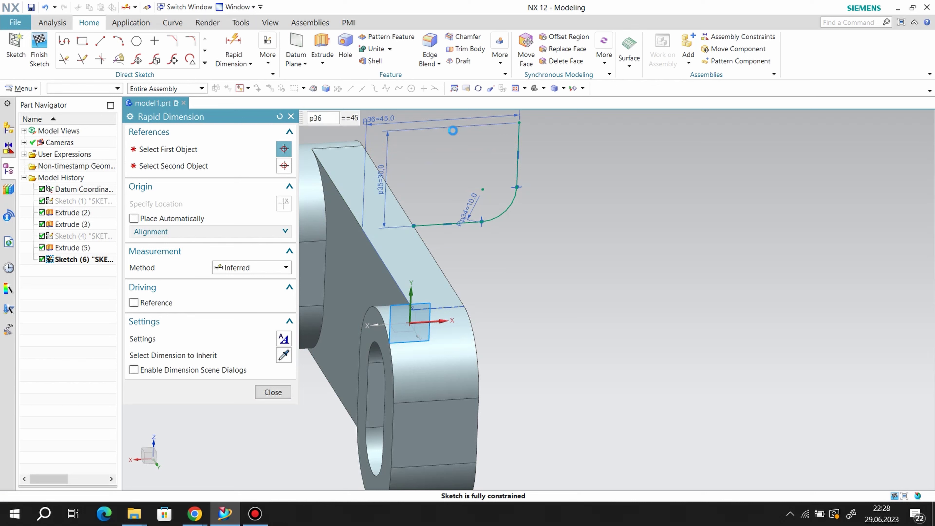
type("54")
key("Return")
scroll(654, 351, "down", 2)
scroll(636, 355, "down", 2)
middle_click_drag(627, 350, 620, 335)
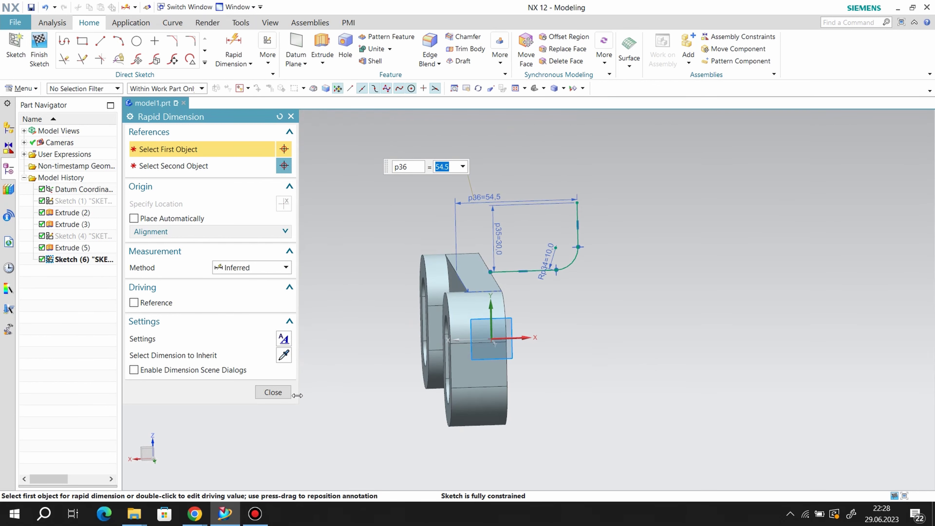
left_click(274, 392)
scroll(541, 308, "up", 1)
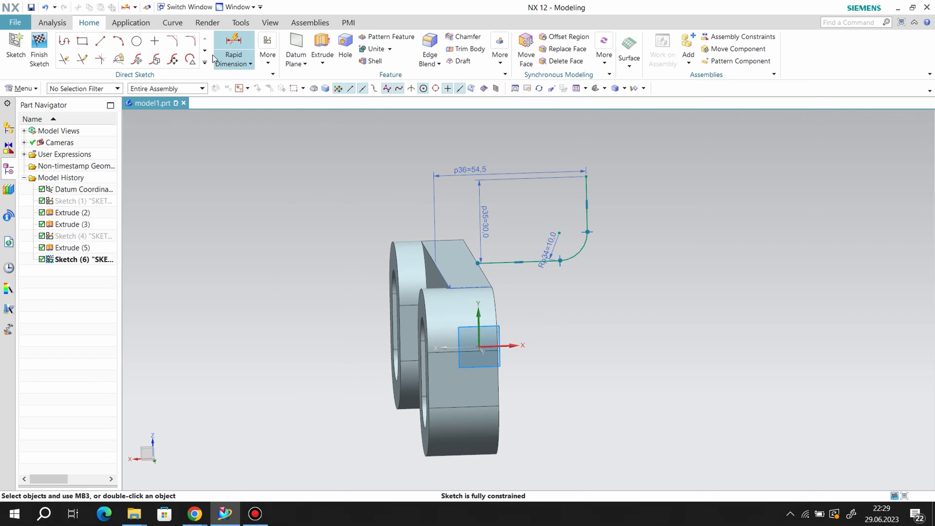
left_click(205, 62)
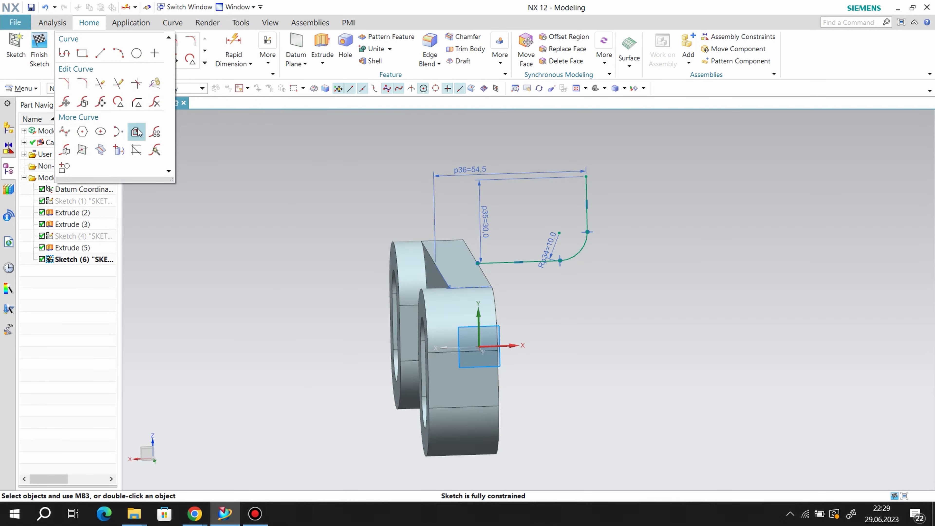
Offset the connected arm curves by 15 mm.
left_click(137, 132)
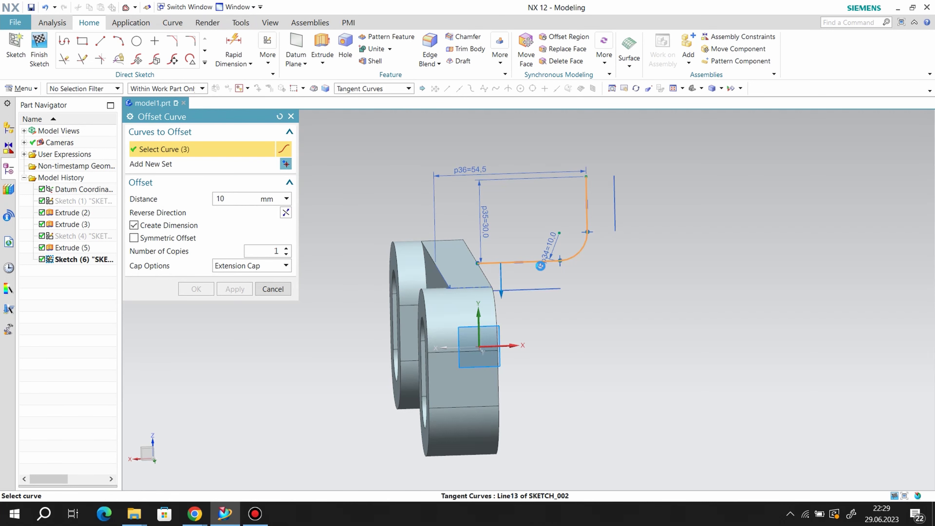
left_click(516, 264)
type("15")
key("Return")
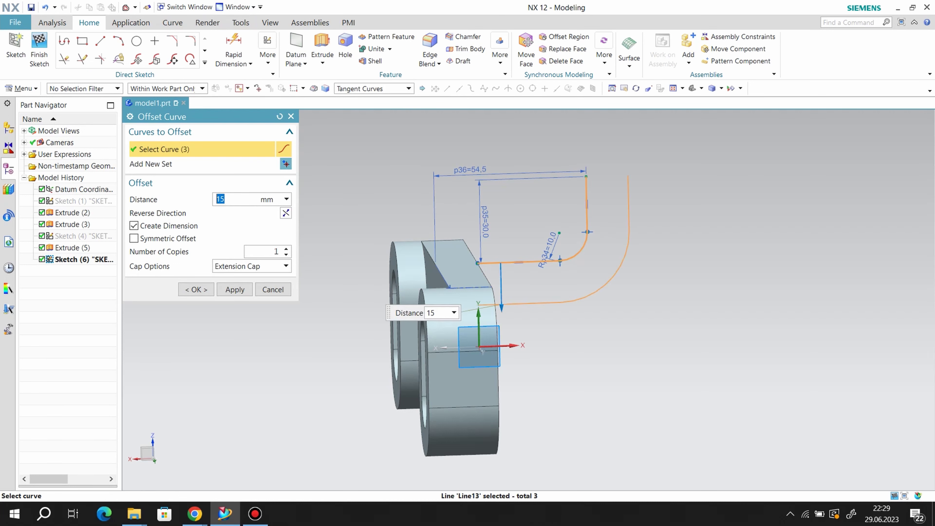
left_click(201, 290)
Join the lower and upper open ends with lines to close the outline, then finish the sketch.
left_click(100, 40)
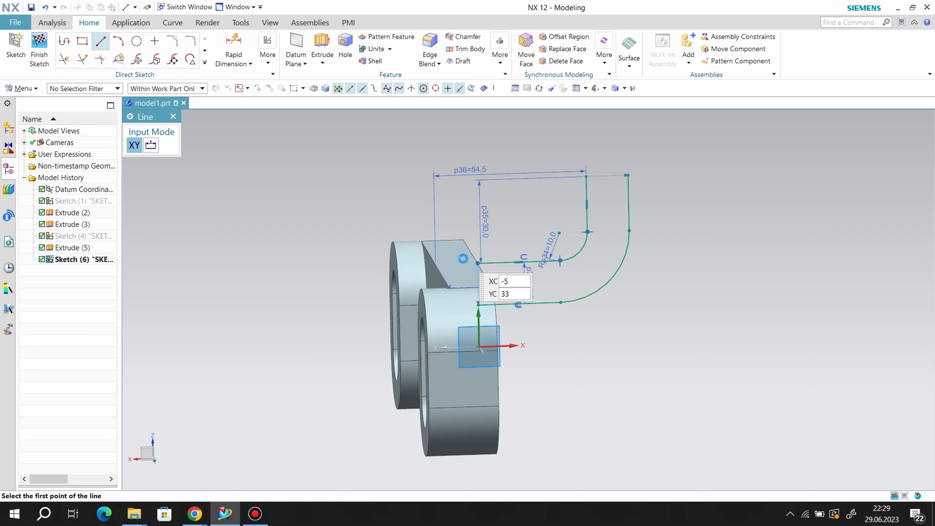
left_click(477, 305)
left_click(477, 263)
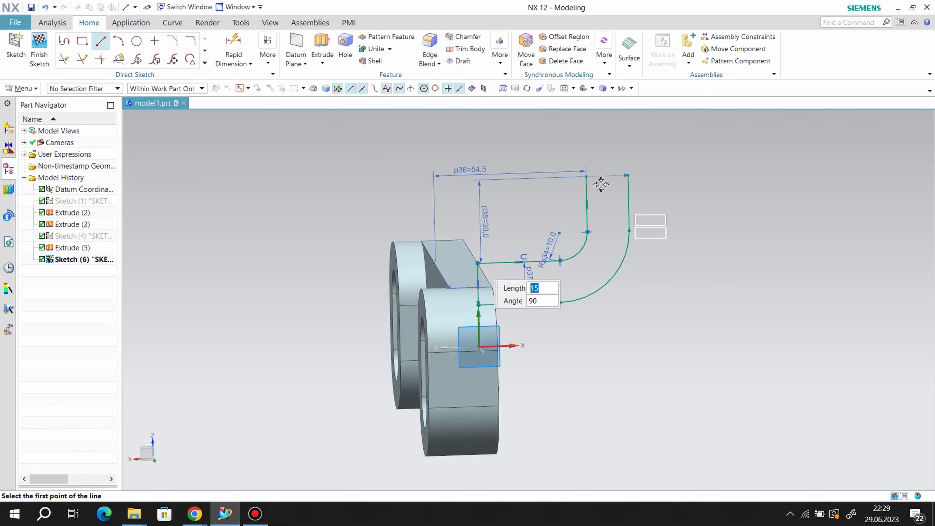
left_click(586, 176)
left_click(628, 175)
middle_click_drag(714, 291, 707, 287)
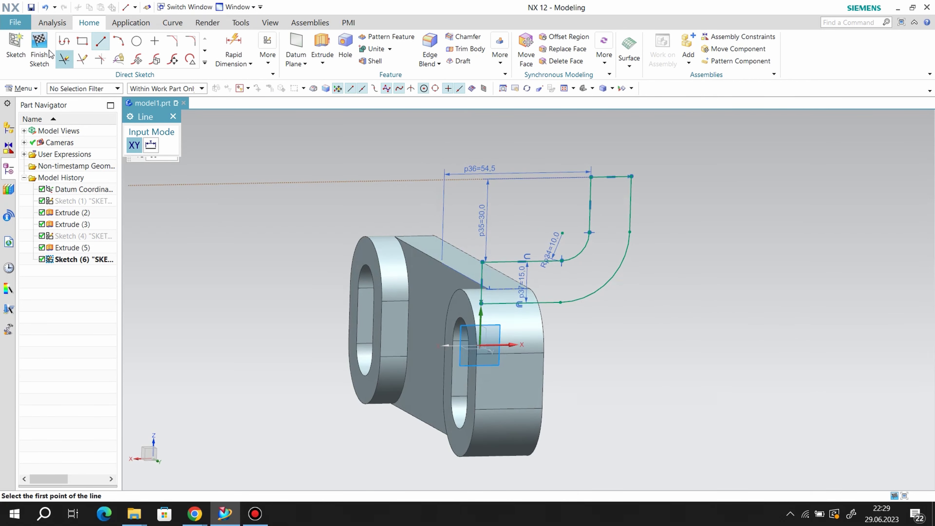
left_click(40, 50)
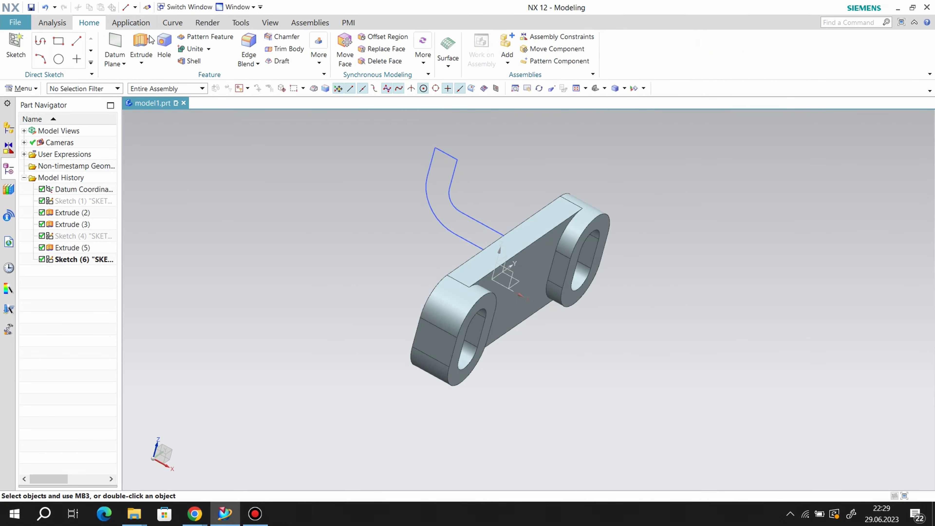
Extrude Sketch (6) symmetrically 20 mm, unite it with the slab, and hide the sketch.
left_click(141, 48)
left_click(73, 260)
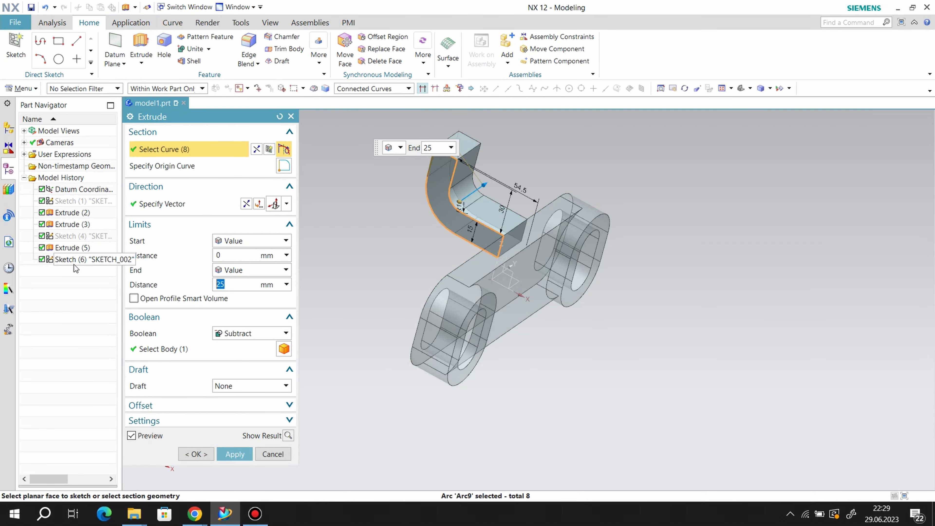
left_click(235, 272)
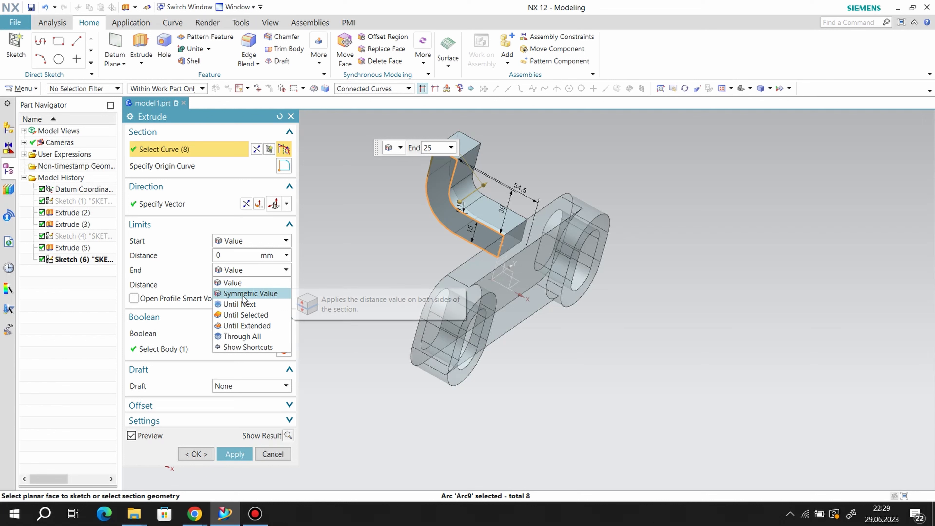
left_click(242, 296)
left_click(241, 305)
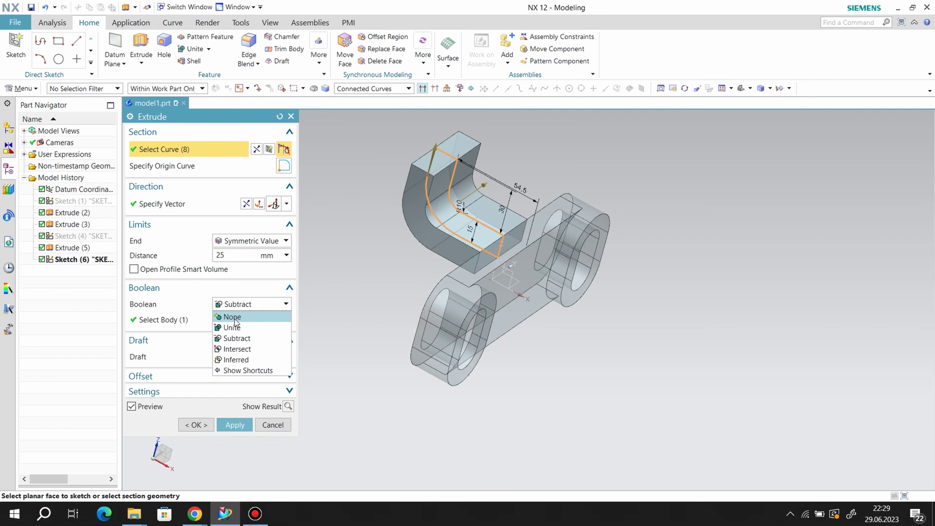
left_click(234, 328)
left_click(238, 257)
type("20")
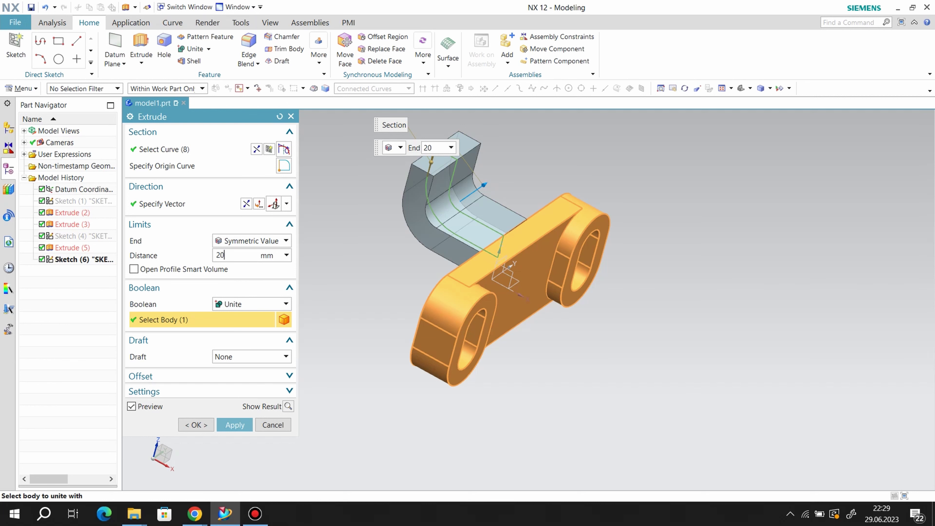
left_click(229, 421)
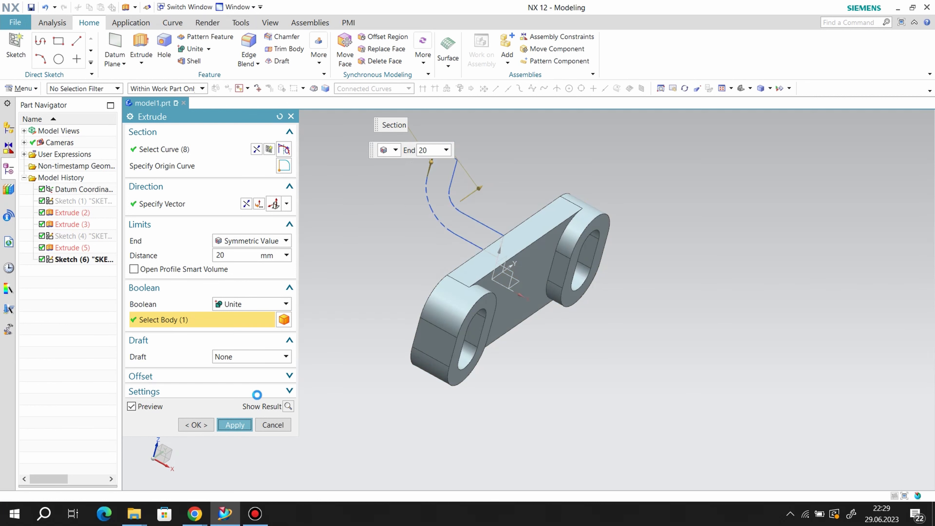
left_click(291, 116)
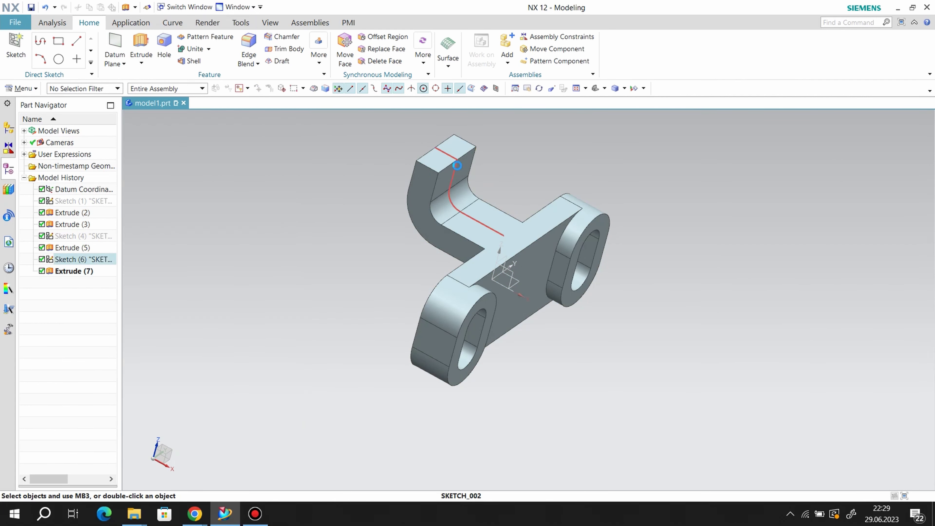
right_click(467, 166)
left_click(486, 188)
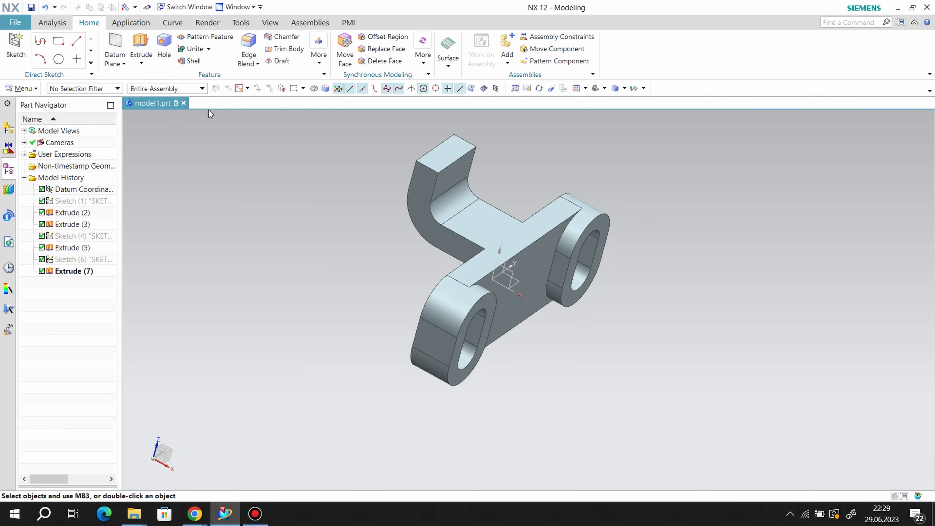
Start a sketch on the upright's end face and draw a 40 mm circle at the top edge's midpoint.
left_click(454, 176)
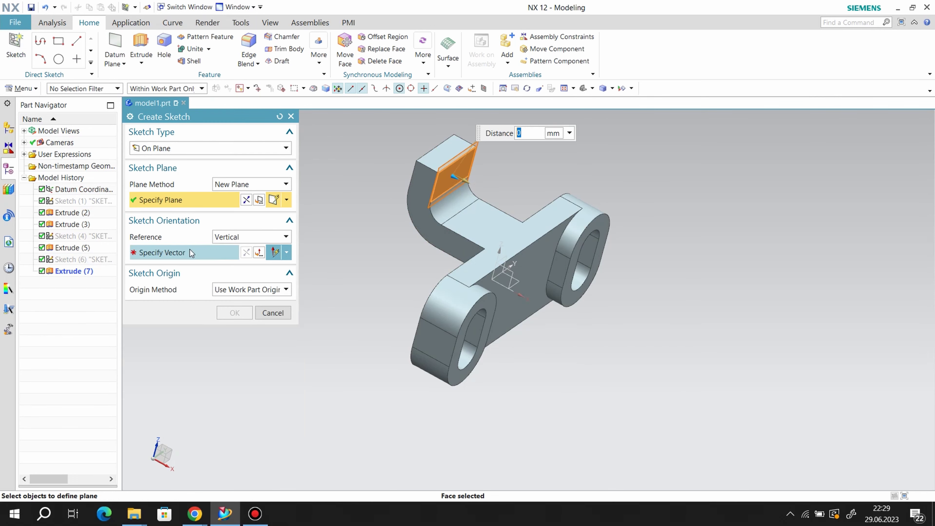
left_click(539, 275)
left_click(233, 313)
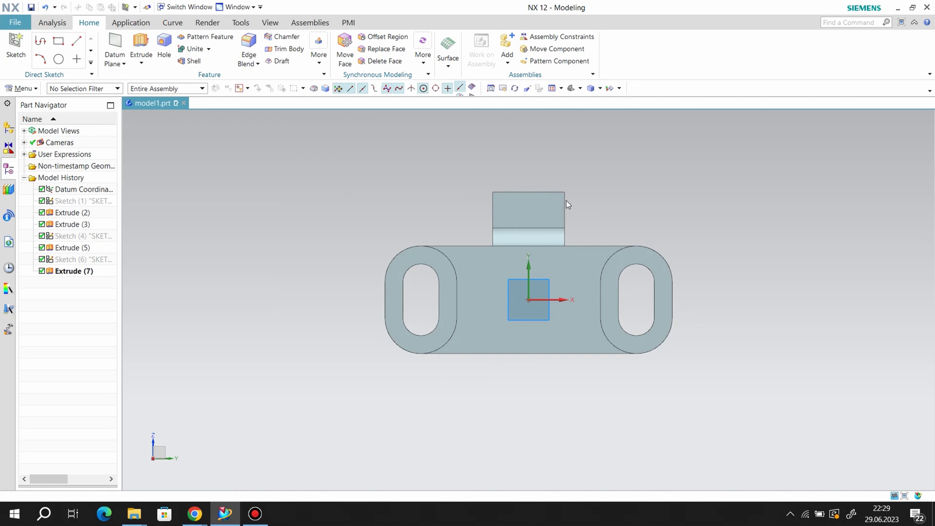
scroll(566, 200, "up", 2)
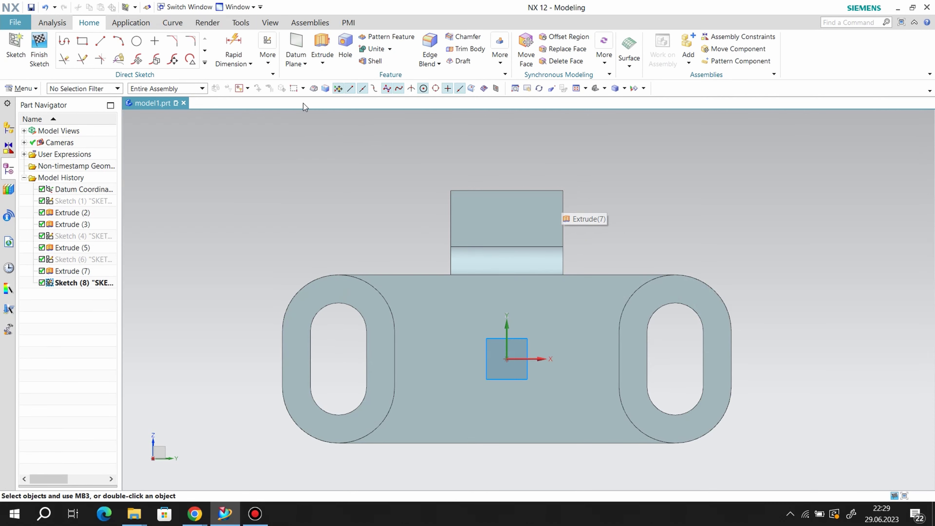
left_click(507, 190)
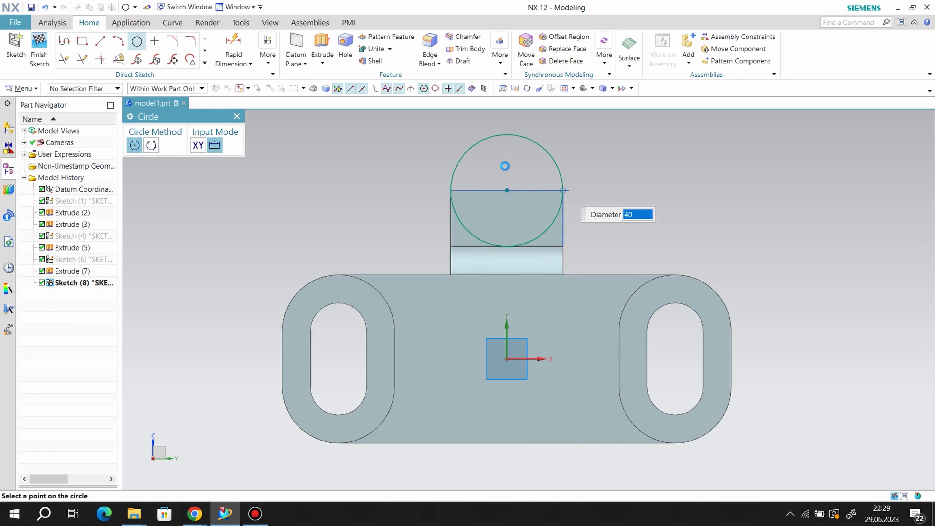
key("Return")
Add a concentric inner circle dimensioned to 20 mm diameter and finish the sketch.
left_click(508, 190)
left_click(521, 176)
left_click(233, 50)
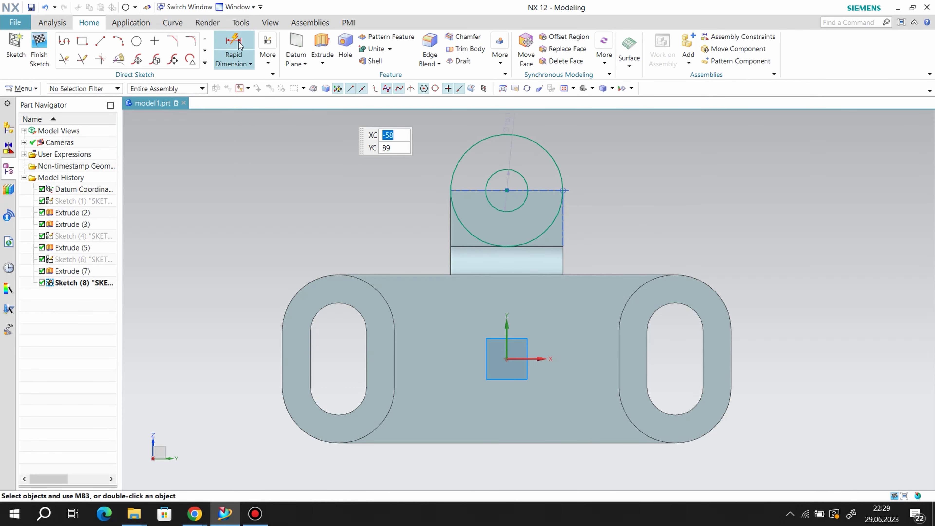
left_click(508, 204)
left_click(525, 174)
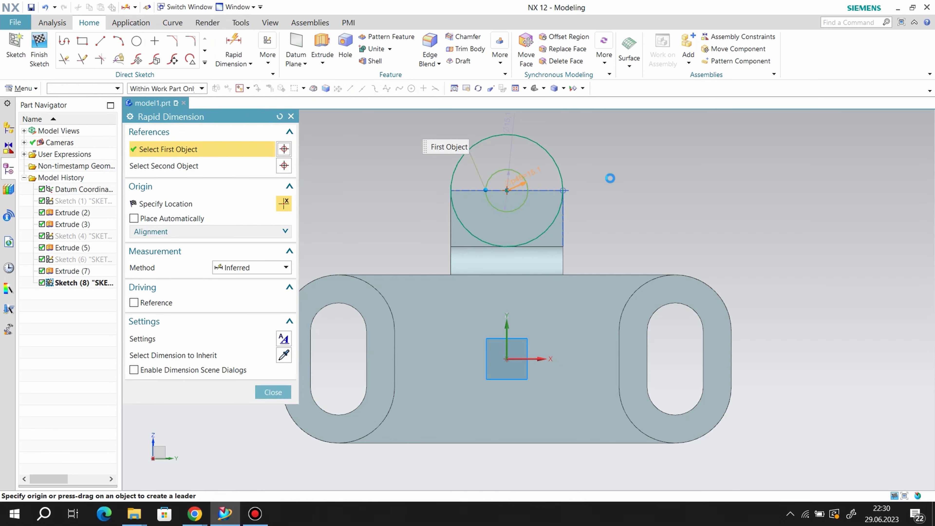
left_click(609, 180)
type("20")
key("Return")
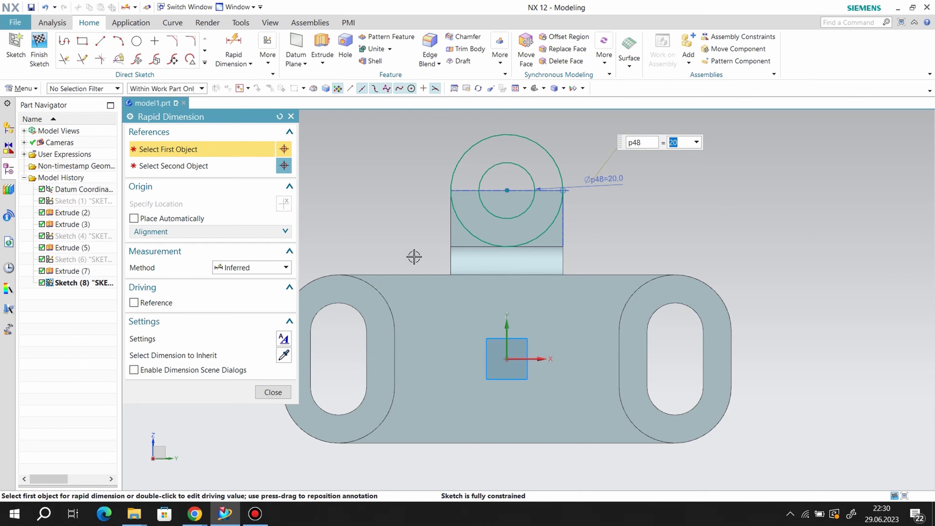
left_click(273, 392)
left_click(40, 67)
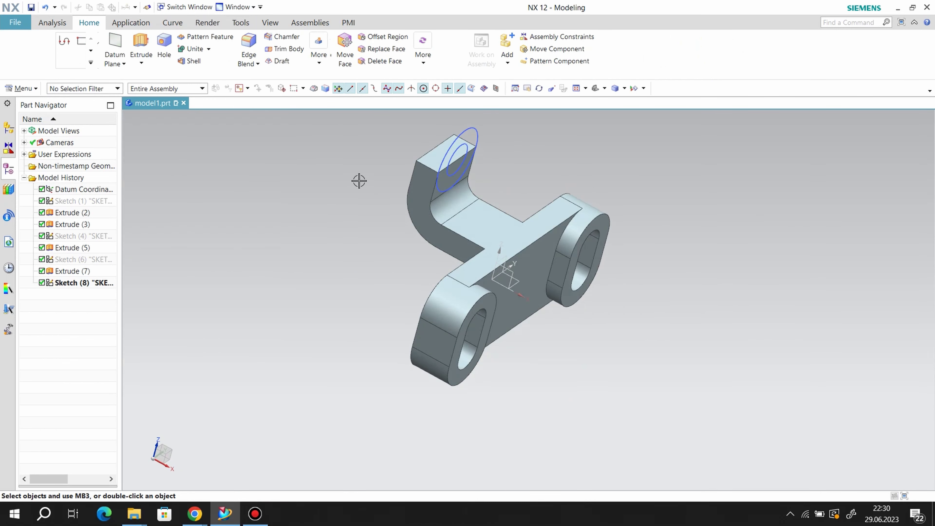
Extrude the 40 mm circle from -30 to 20 mm, united with the part as a boss.
left_click(141, 46)
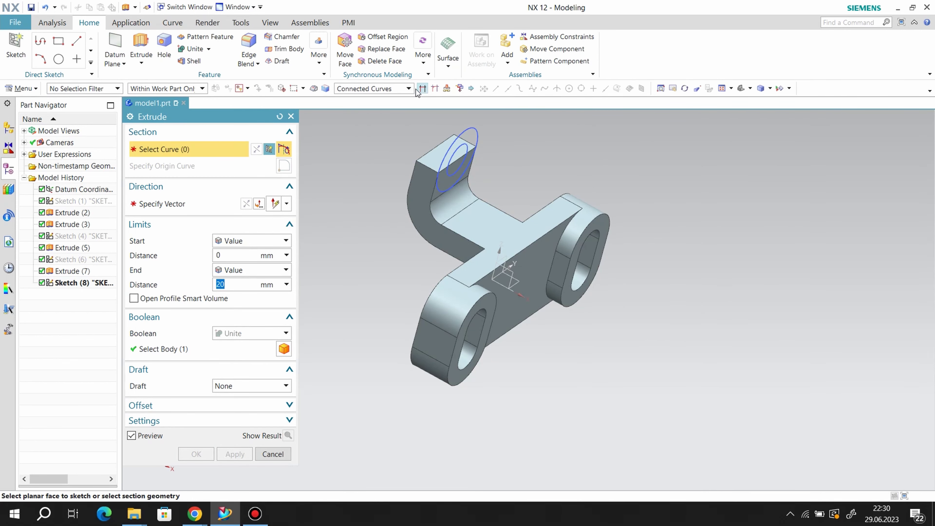
left_click(441, 175)
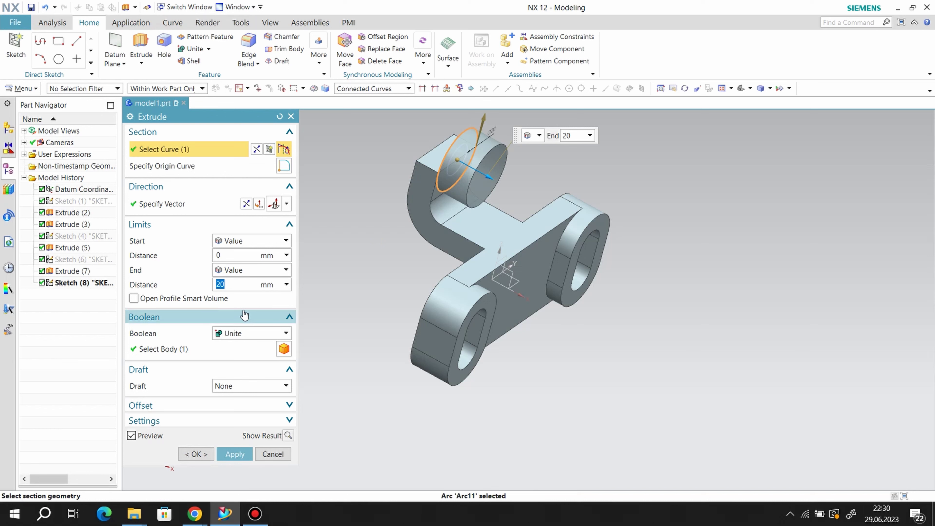
left_click(235, 254)
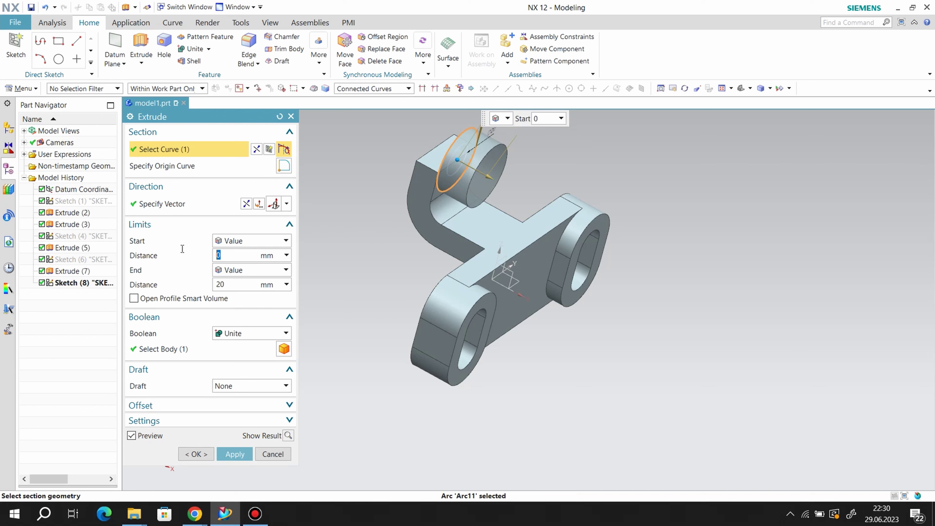
type("-3")
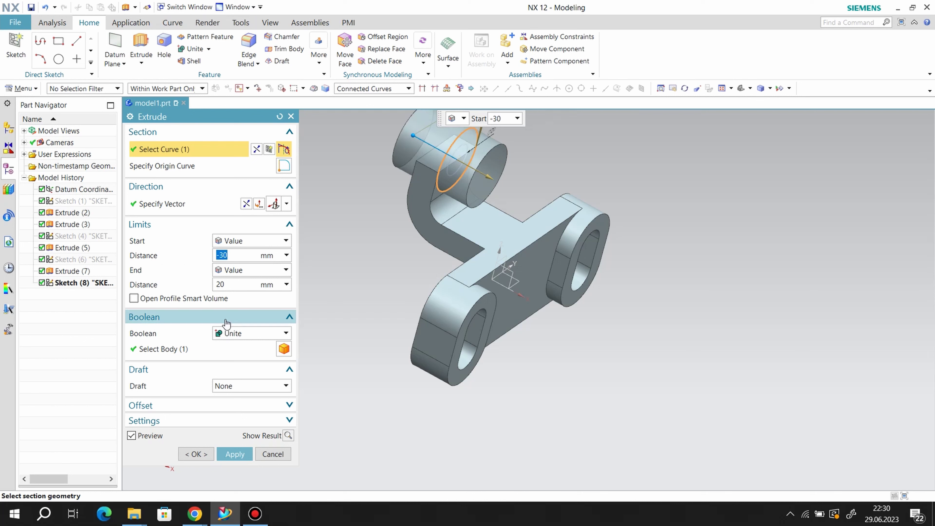
left_click(237, 453)
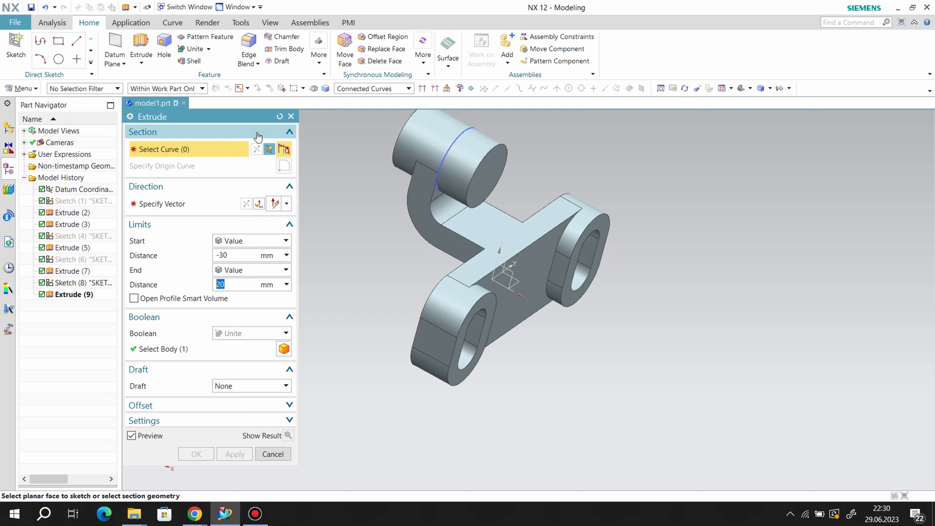
left_click(291, 117)
left_click(457, 136)
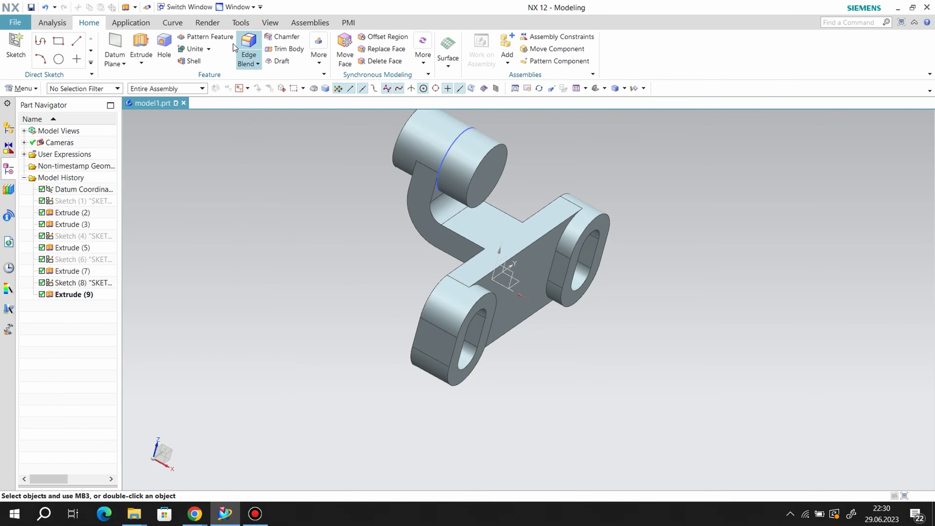
In wireframe view, extrude the 20 mm inner circle as a Subtract to cut the hole.
left_click(141, 46)
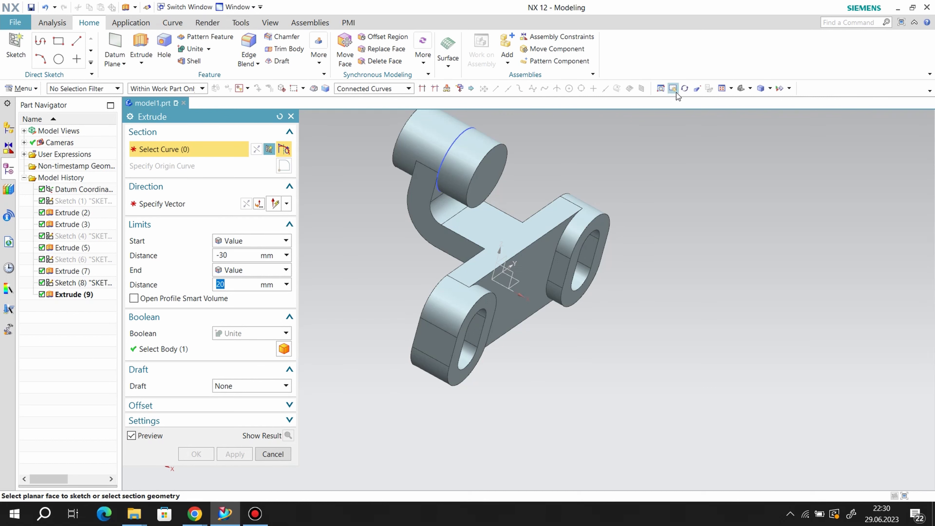
left_click(769, 89)
left_click(776, 149)
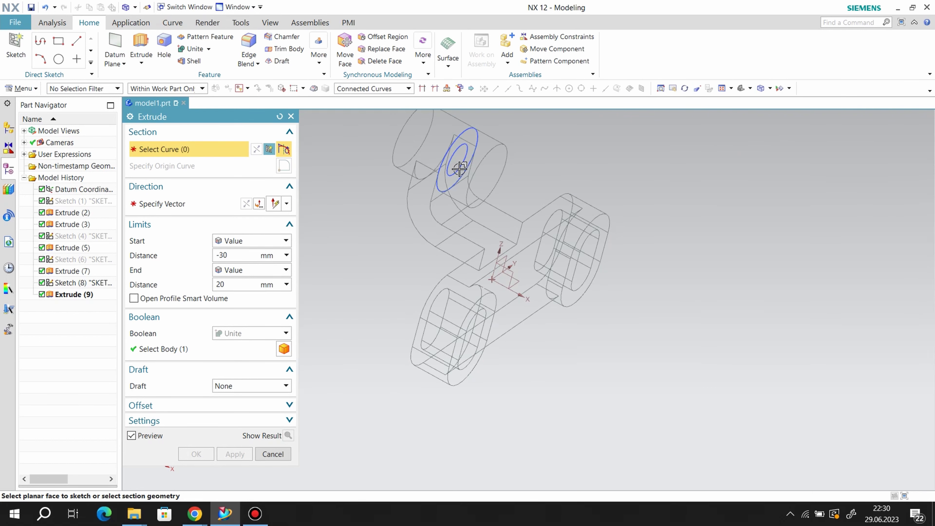
left_click(458, 169)
left_click(250, 333)
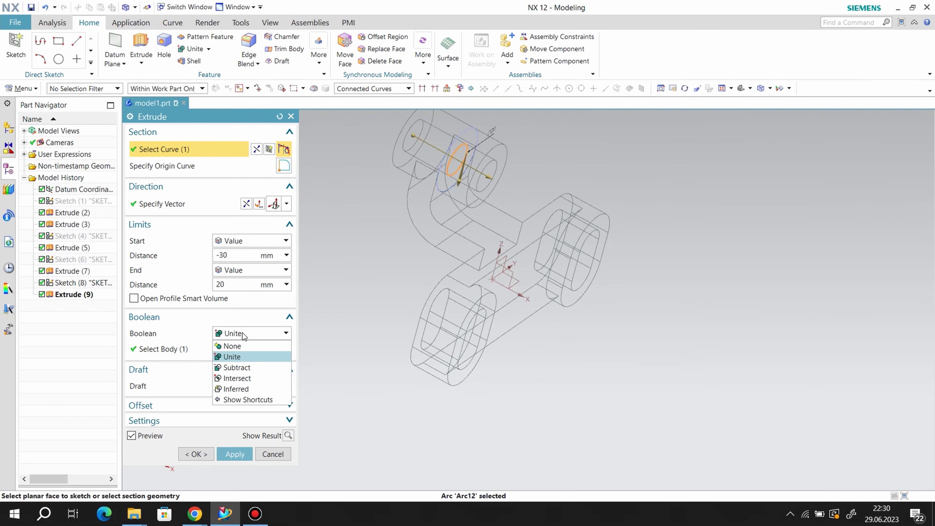
left_click(236, 367)
left_click(235, 454)
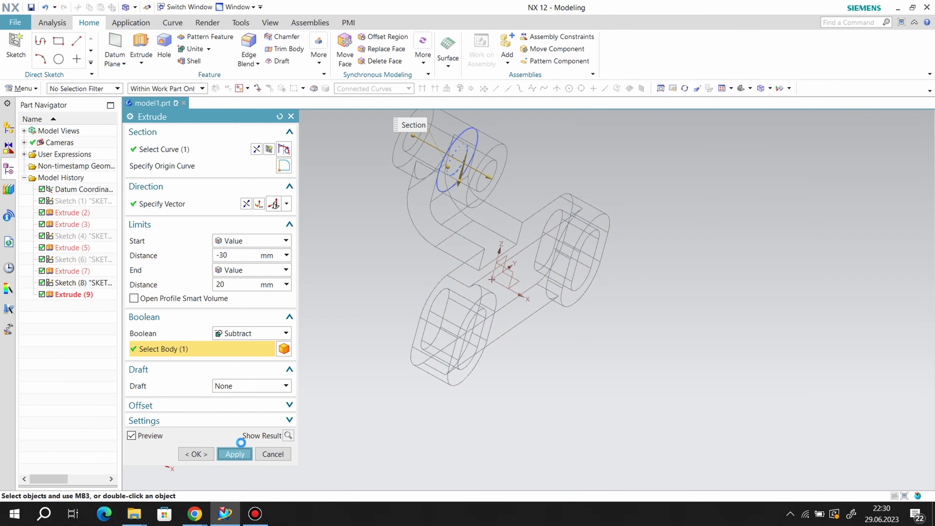
left_click(291, 116)
Return to Shaded with Edges display and orbit to a near-front view of the part.
left_click(625, 88)
left_click(648, 102)
right_click(446, 151)
left_click(674, 296)
mouse_move(674, 297)
middle_mouse_down()
mouse_move(634, 270)
mouse_move(647, 274)
middle_mouse_up()
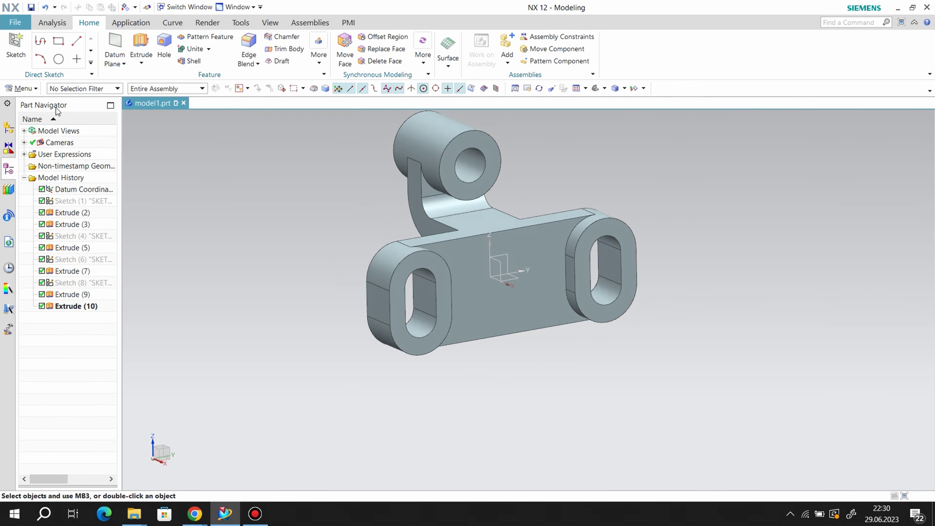
Set the solid body's display colour to Pale Plum through Edit > Object Display.
left_click(23, 89)
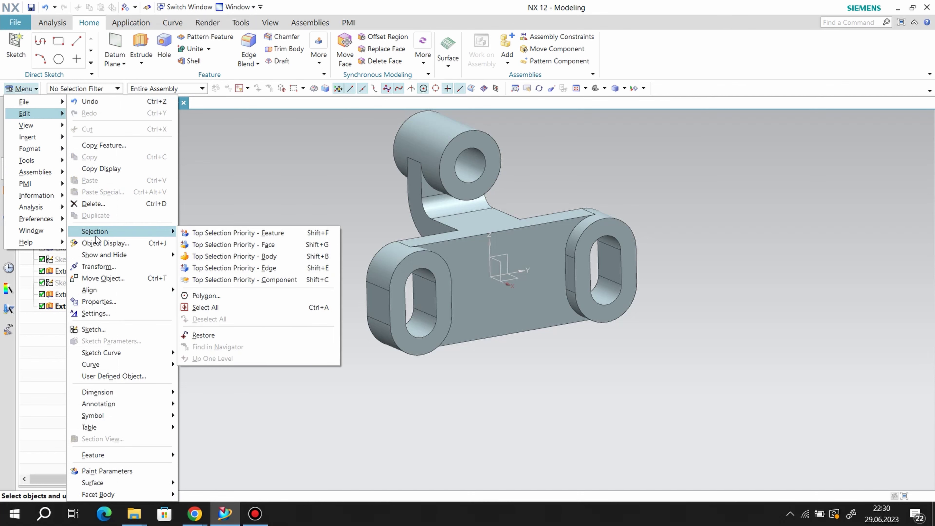
left_click(96, 239)
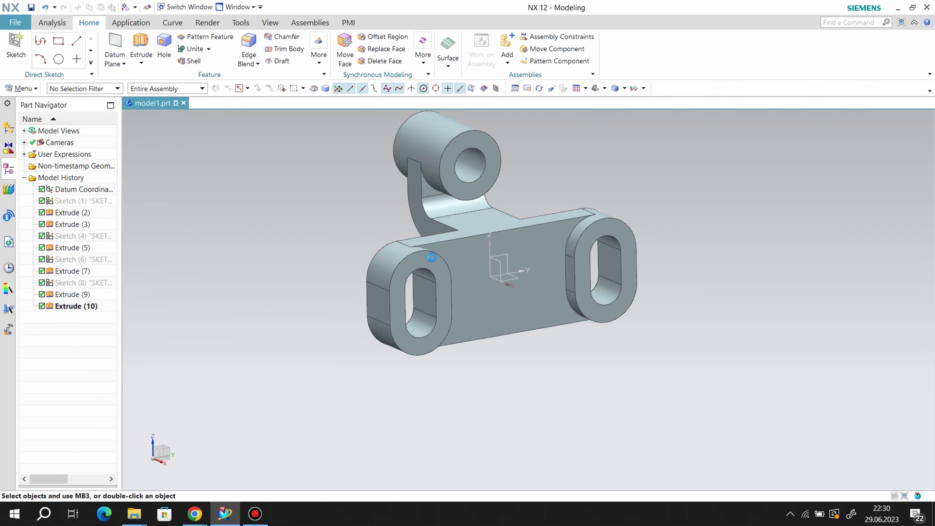
left_click(420, 245)
left_click(254, 324)
left_click(271, 183)
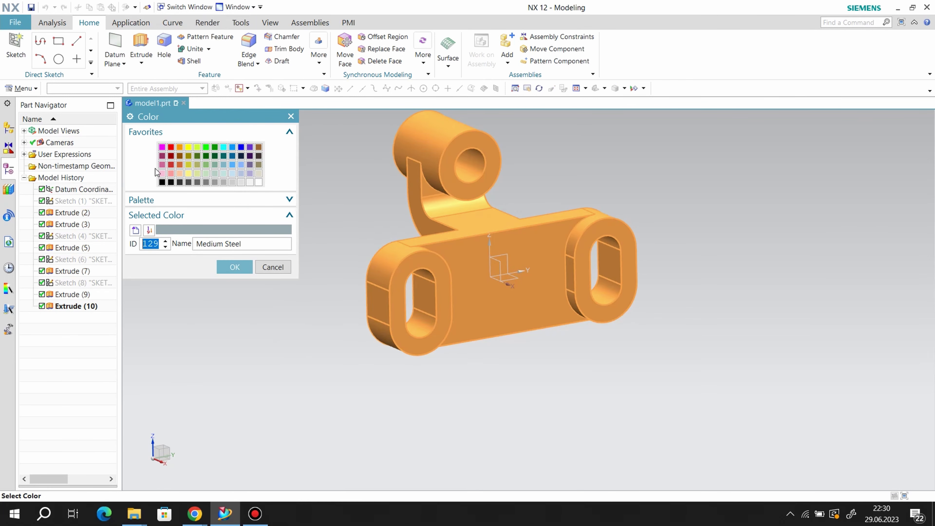
left_click(162, 165)
left_click(234, 267)
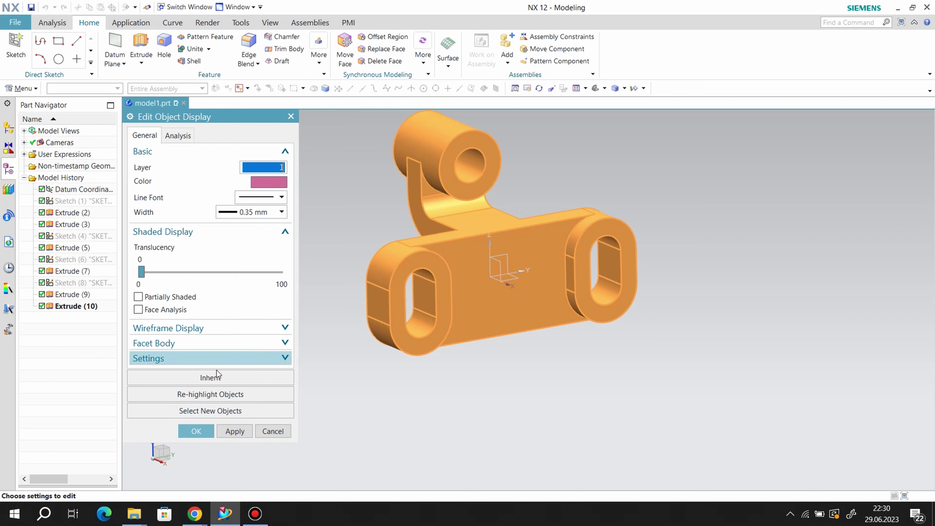
left_click(188, 432)
right_click(503, 274)
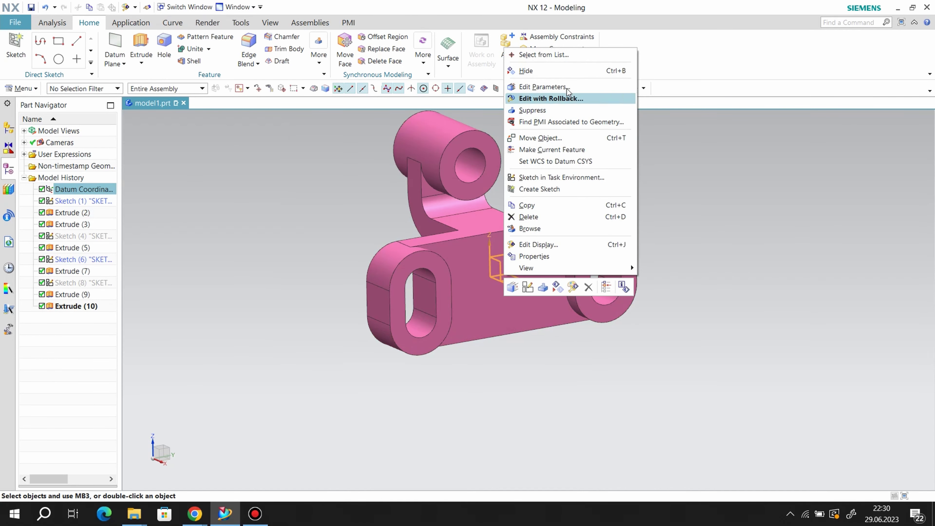
Hide the datum CSYS and orbit the pink part to inspect the finished model.
left_click(523, 74)
mouse_move(581, 237)
middle_mouse_down("shift")
mouse_move(631, 261)
mouse_move(697, 327)
mouse_move(636, 334)
mouse_move(601, 359)
mouse_move(488, 353)
mouse_move(455, 344)
mouse_move(465, 329)
middle_mouse_up("shift")
mouse_move(598, 315)
middle_mouse_down()
mouse_move(428, 330)
mouse_move(521, 328)
mouse_move(468, 344)
mouse_move(656, 292)
mouse_move(552, 291)
mouse_move(547, 305)
mouse_move(558, 300)
mouse_move(547, 313)
mouse_move(659, 218)
middle_mouse_up()
scroll(659, 219, "up", 2)
scroll(658, 218, "down", 2)
mouse_move(580, 325)
middle_mouse_down()
mouse_move(596, 330)
mouse_move(590, 324)
middle_mouse_up()
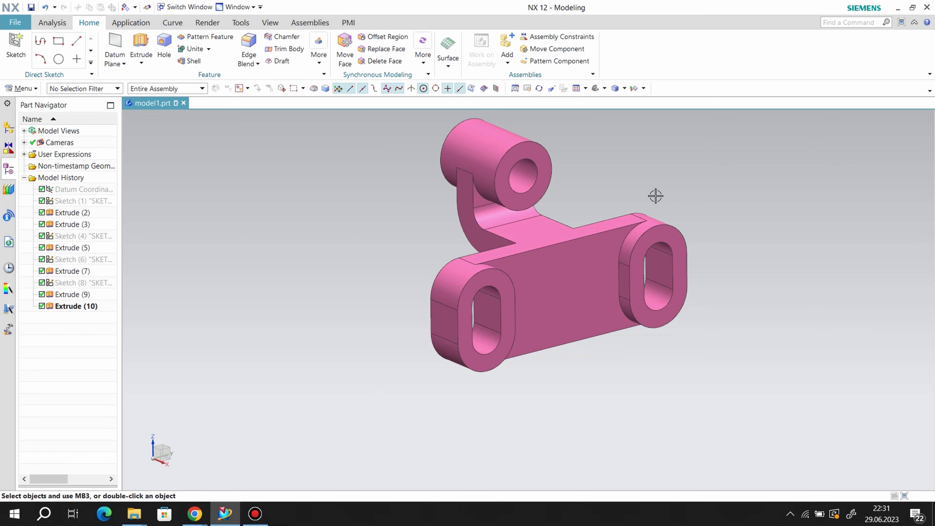
left_click(257, 515)
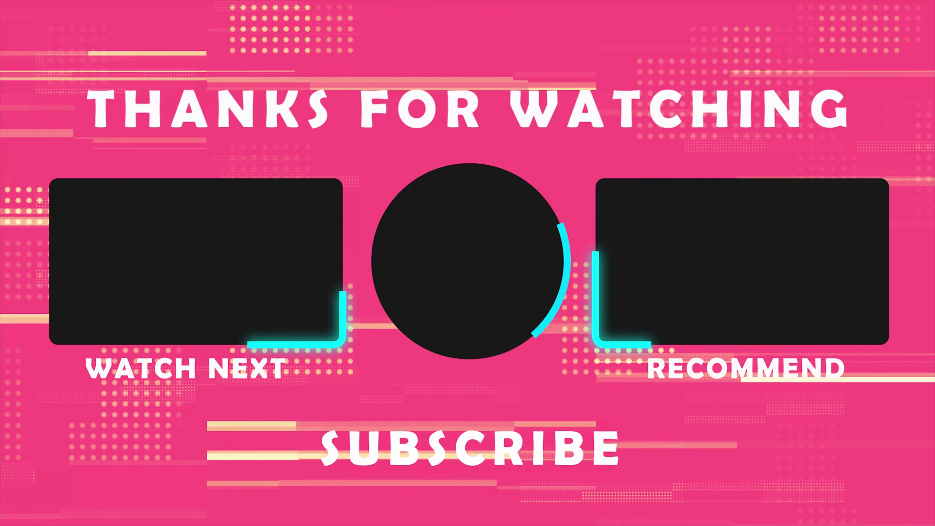